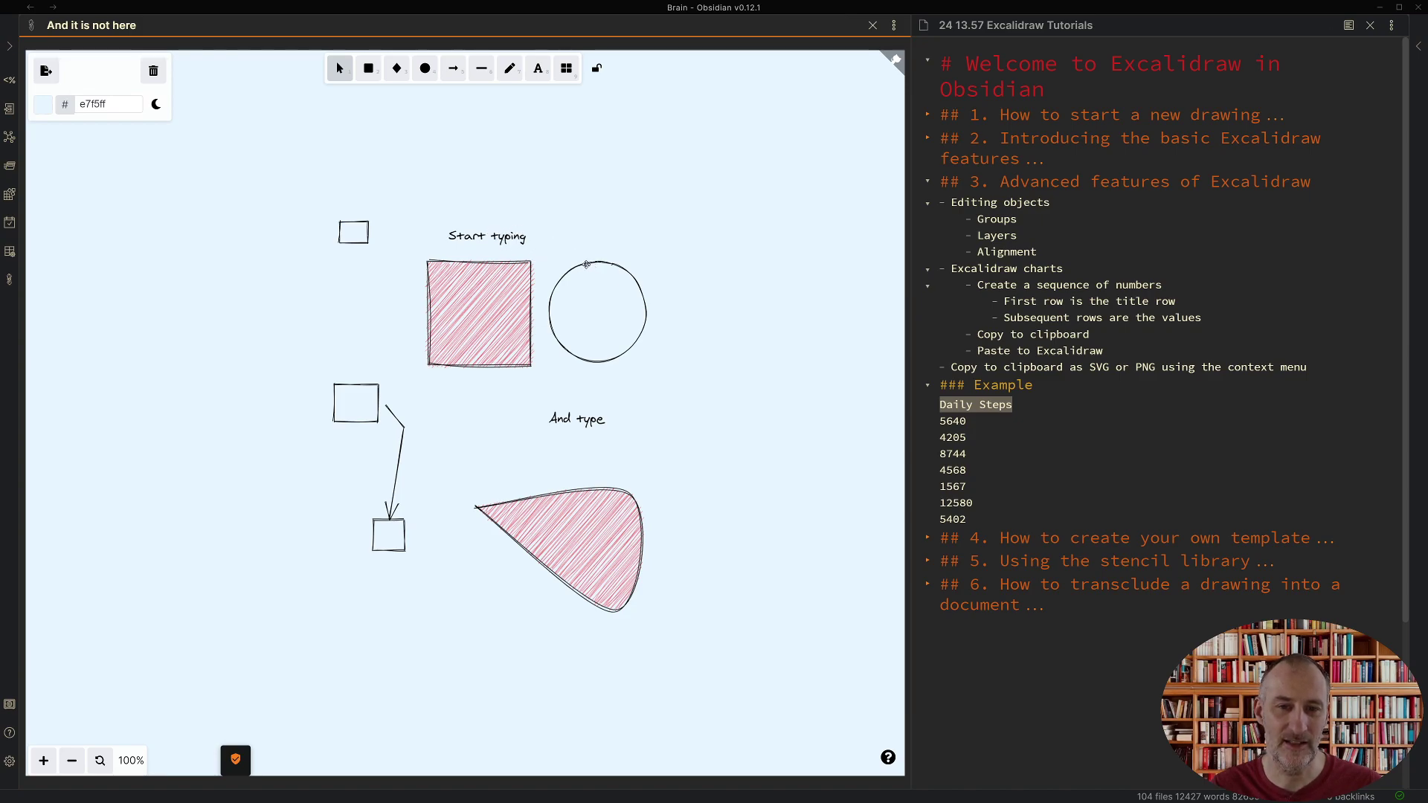
- Drag the 'Start typing' label into the circle and group the two
{"action": "left_click", "coordinate": [587, 264]}
{"action": "left_click", "coordinate": [474, 235]}
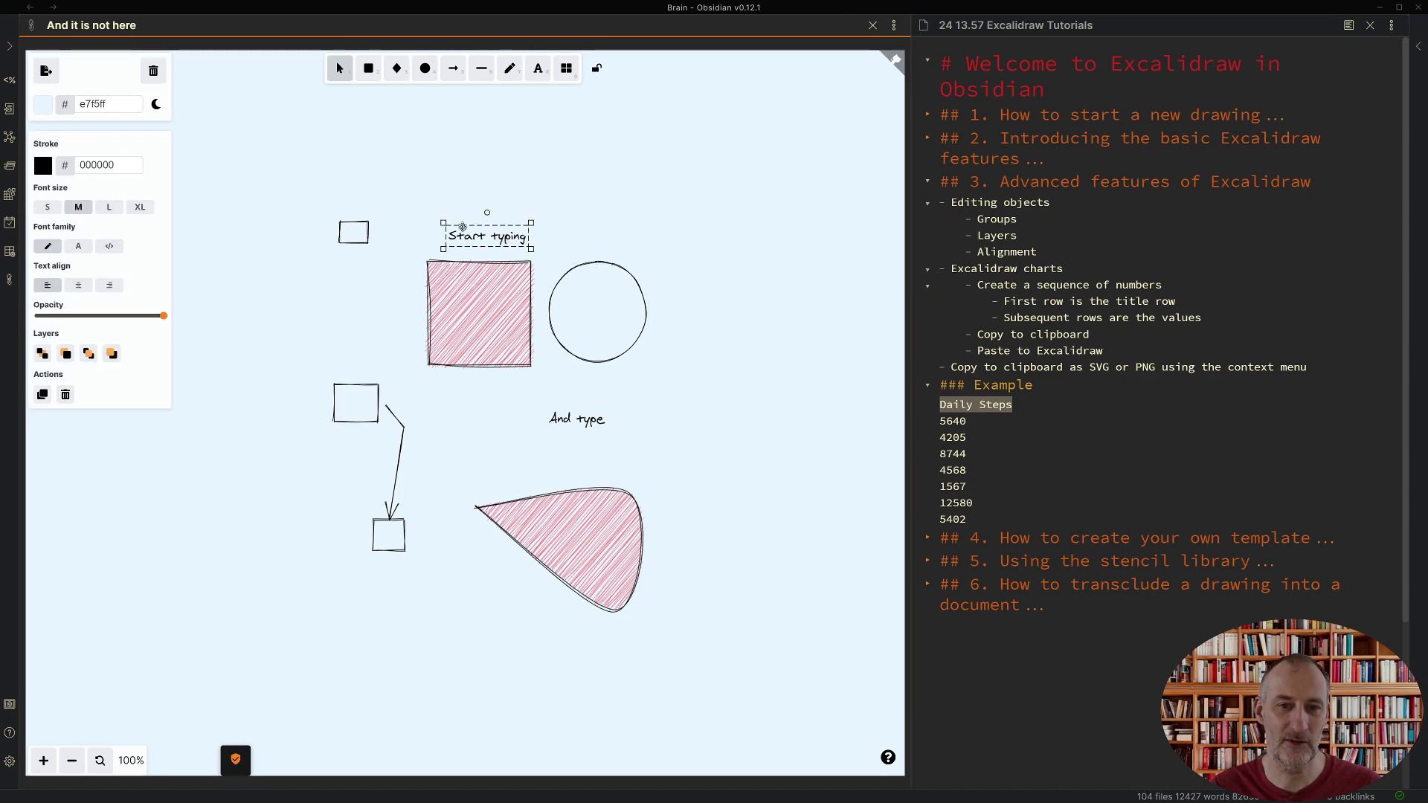
{"action": "left_click_drag", "start_coordinate": [474, 235], "coordinate": [587, 308]}
{"action": "left_click_drag", "start_coordinate": [689, 391], "coordinate": [539, 246]}
{"action": "right_click", "coordinate": [578, 275]}
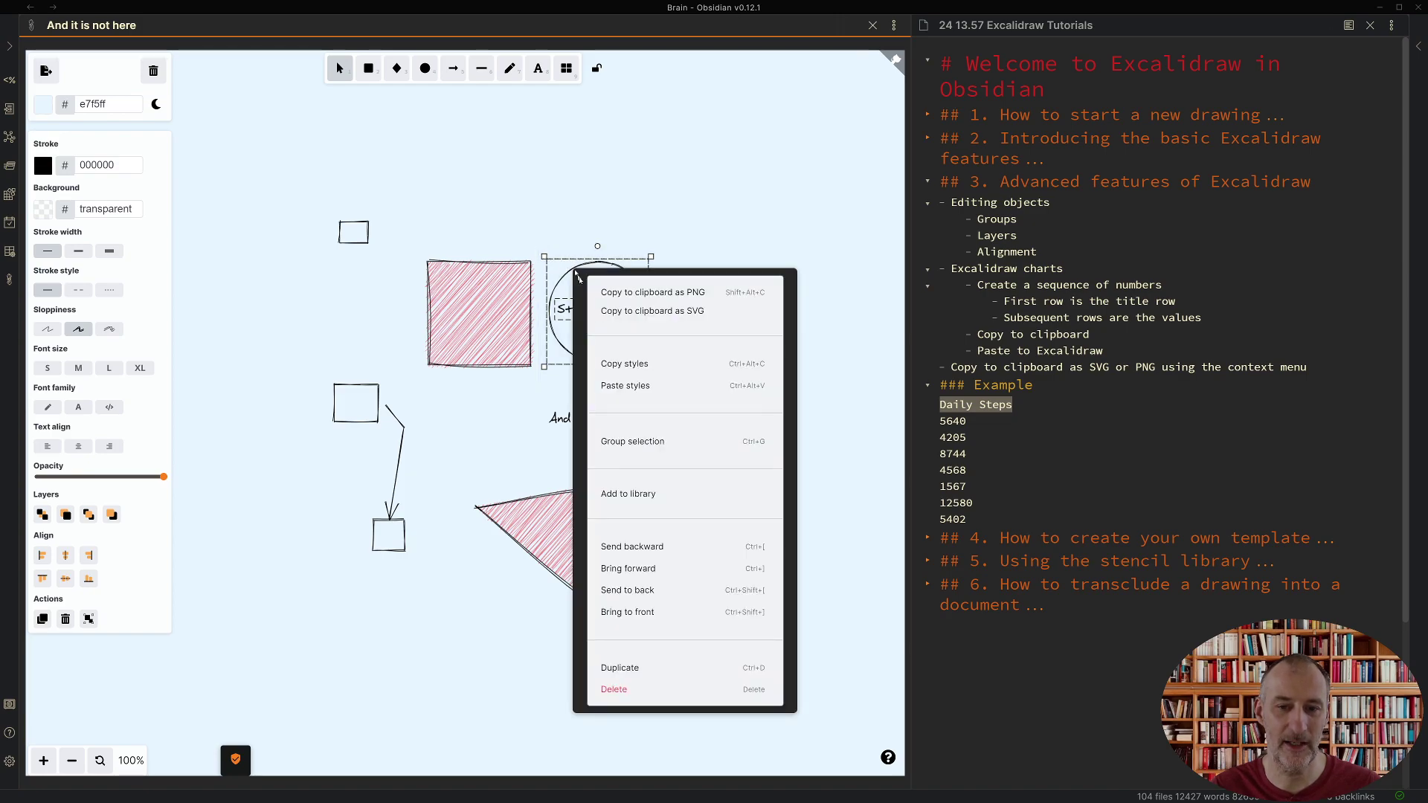
{"action": "left_click", "coordinate": [654, 444]}
- Move the circle group up and to the right, then reselect it
{"action": "left_click_drag", "start_coordinate": [608, 356], "coordinate": [709, 278]}
{"action": "left_click", "coordinate": [723, 314]}
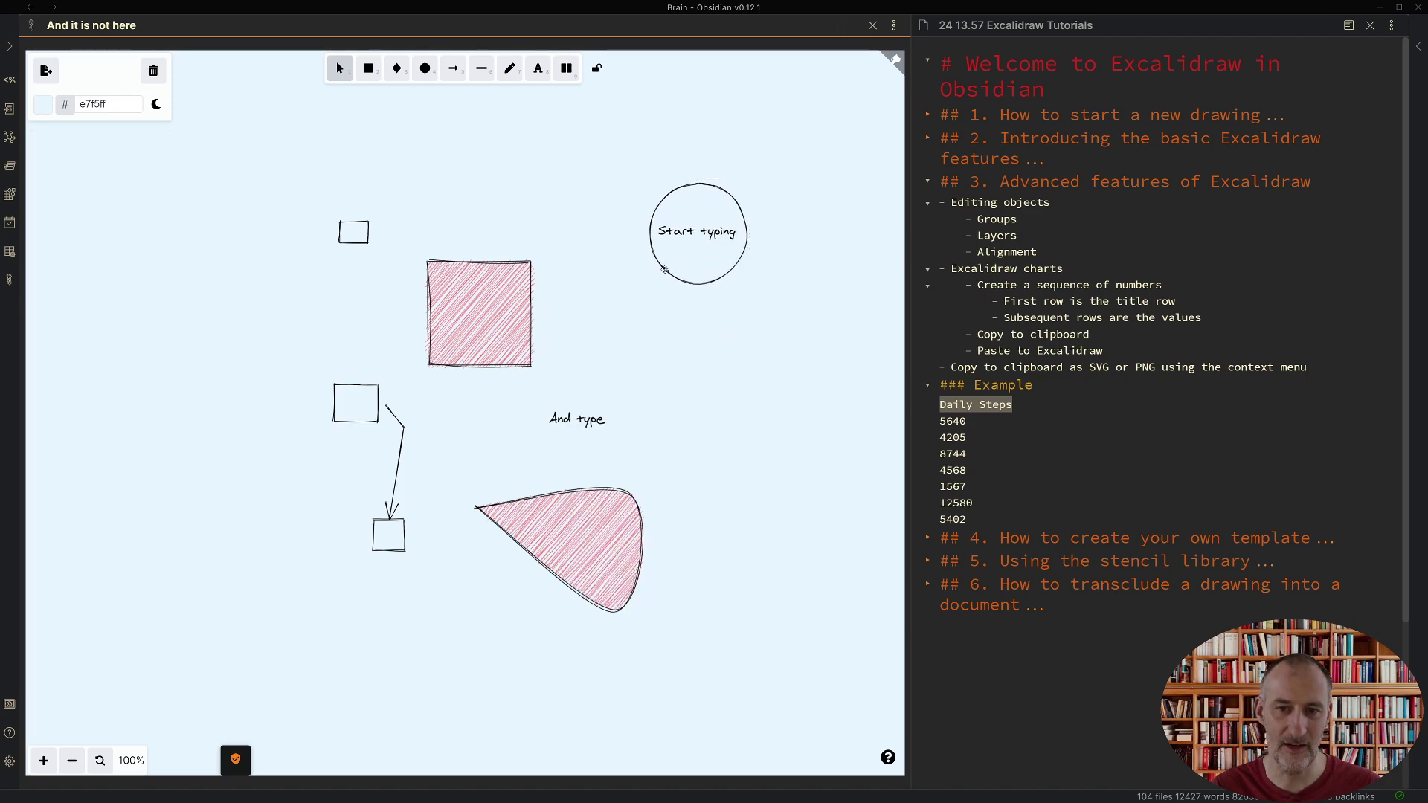
{"action": "left_click", "coordinate": [690, 238]}
{"action": "right_click", "coordinate": [691, 238]}
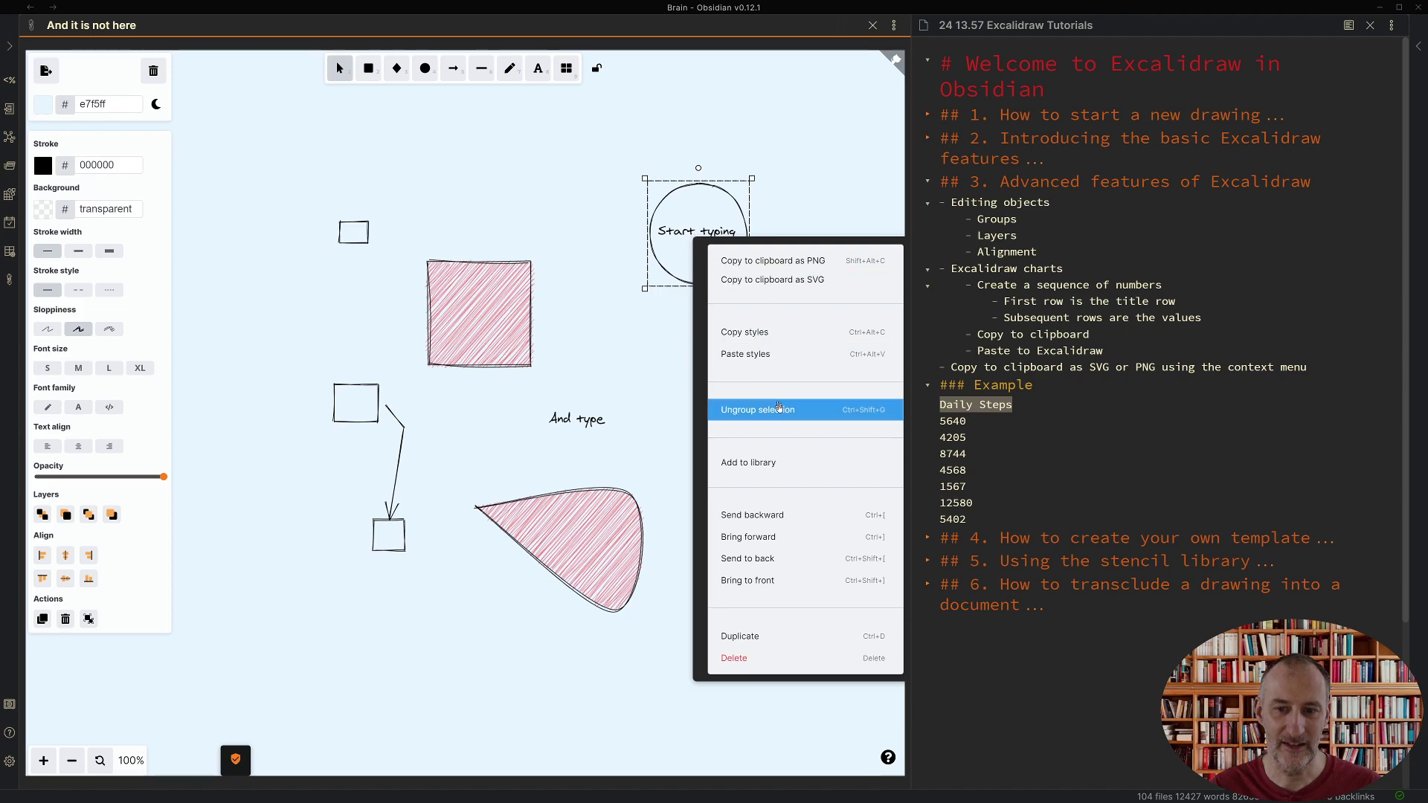
{"action": "left_click", "coordinate": [667, 362]}
- Briefly edit the 'Start typing' text, restore it, and place the group beside the hatched square
{"action": "double_click", "coordinate": [690, 232]}
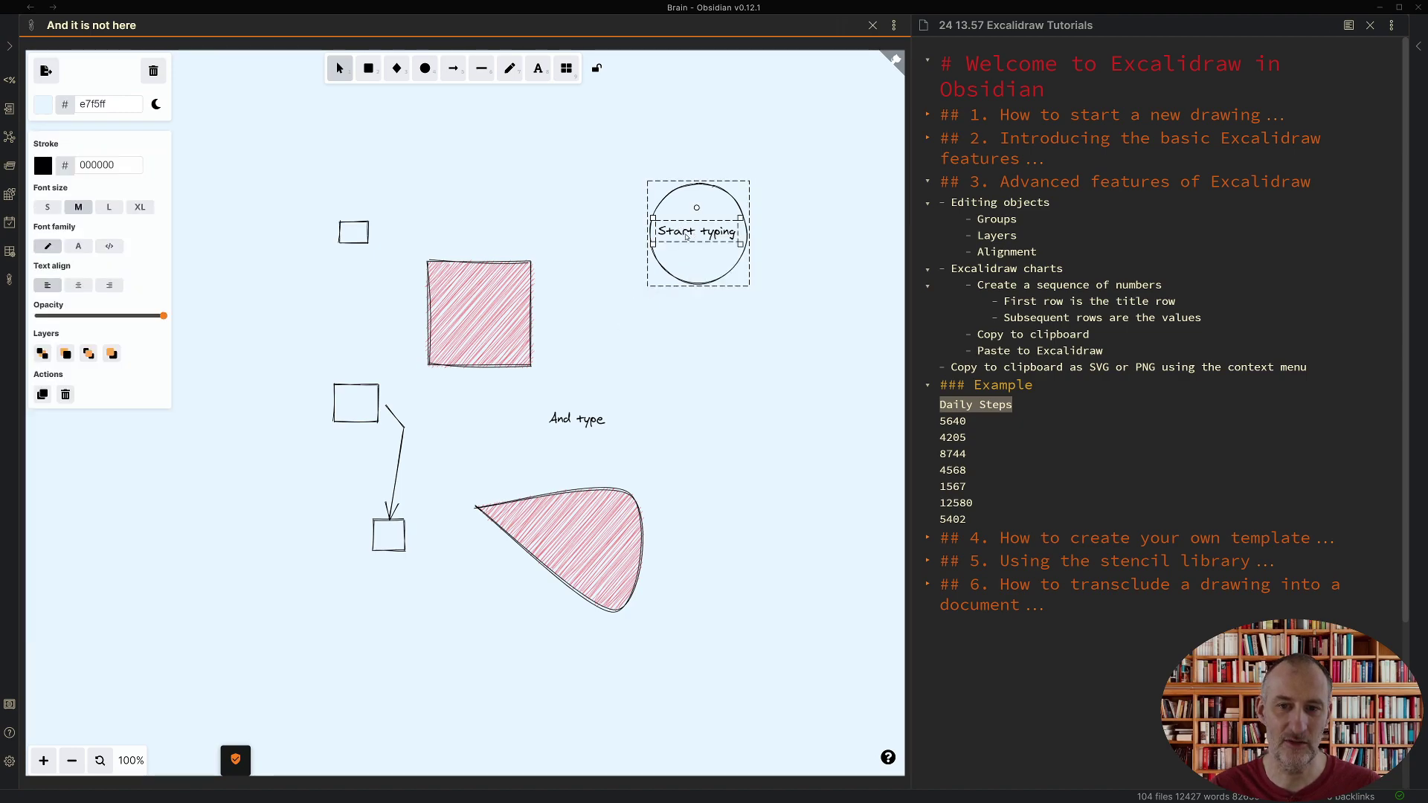
{"action": "double_click", "coordinate": [691, 232]}
{"action": "left_click", "coordinate": [691, 232]}
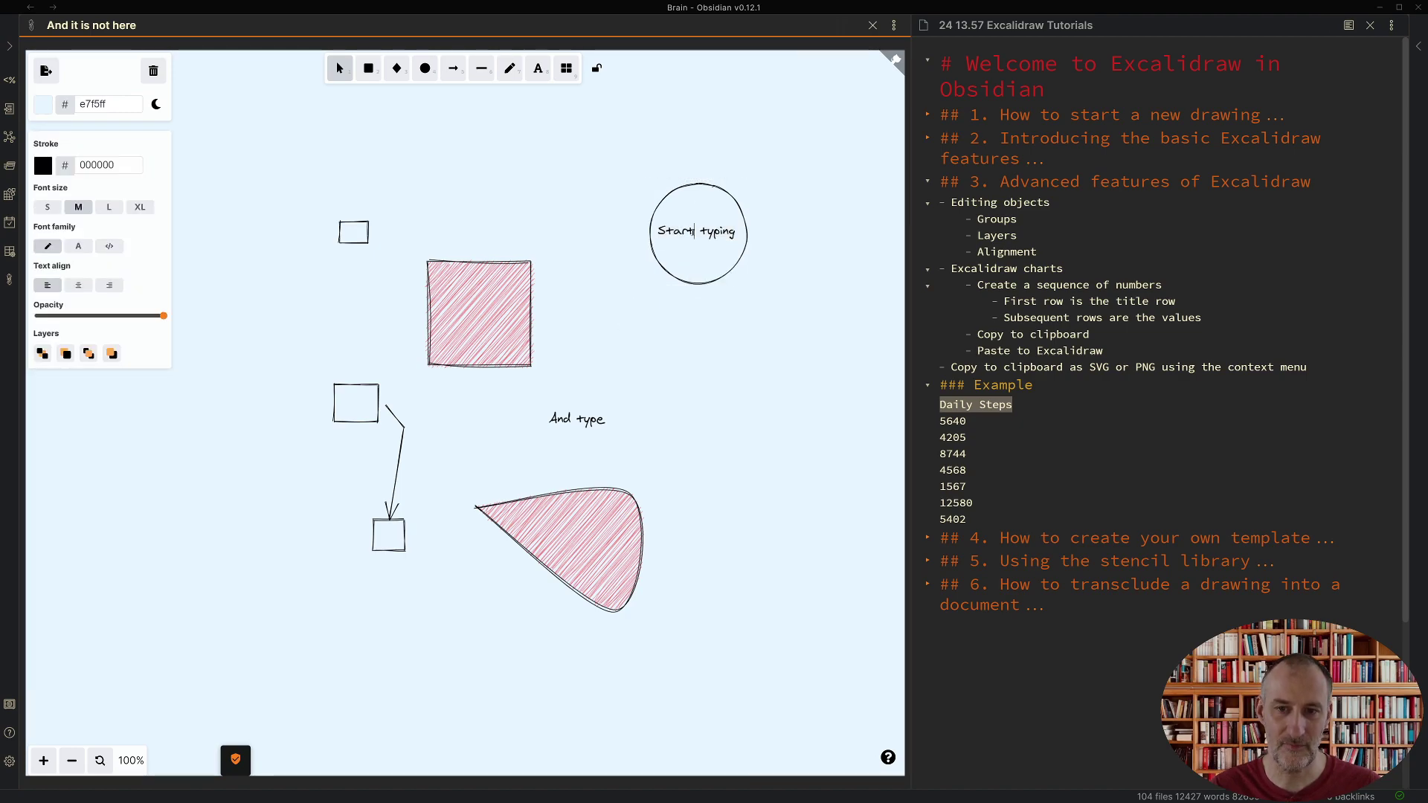
{"action": "type", "text": "-"}
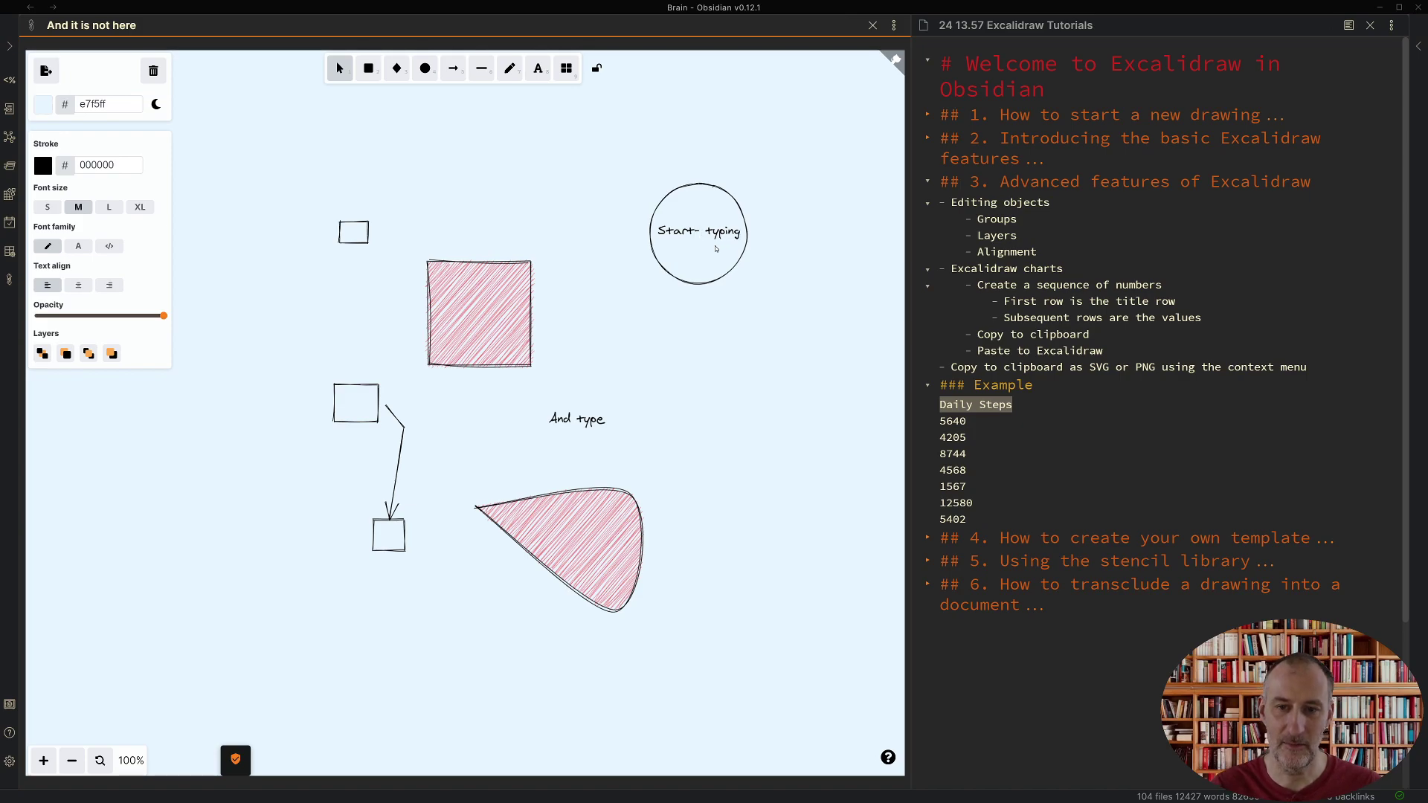
{"action": "key", "text": "Delete"}
{"action": "key", "text": "BackSpace"}
{"action": "left_click", "coordinate": [664, 413]}
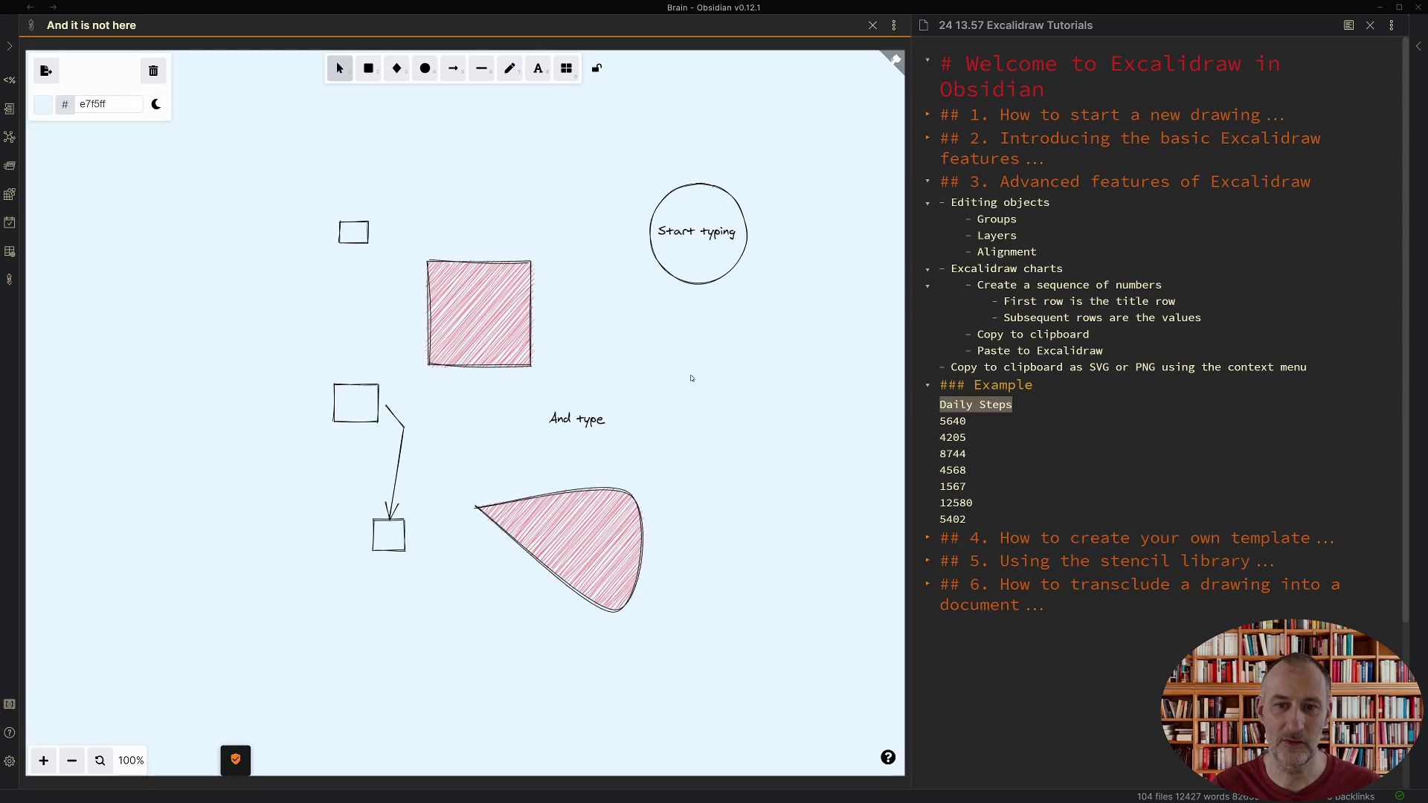
{"action": "left_click", "coordinate": [700, 285]}
{"action": "left_click_drag", "start_coordinate": [700, 285], "coordinate": [618, 363]}
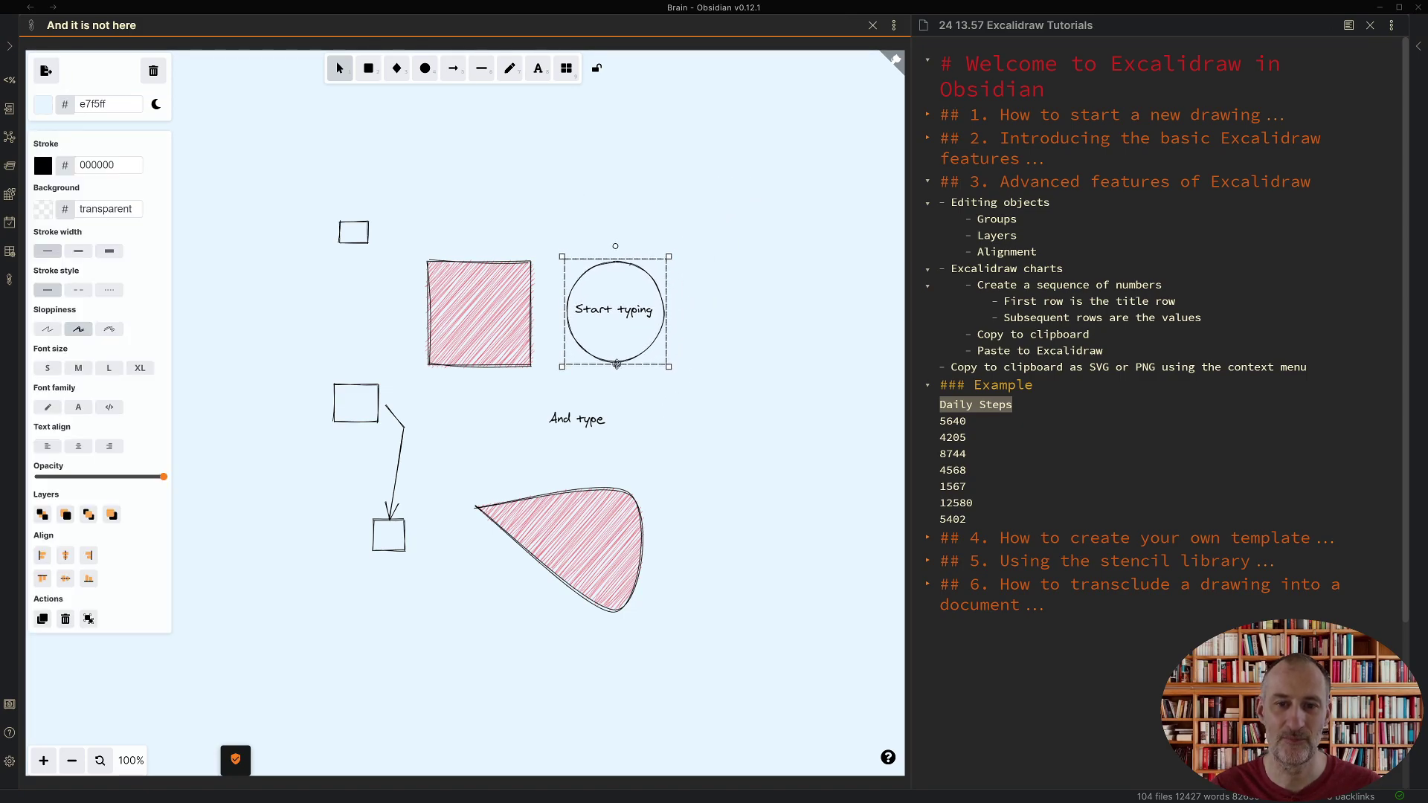
- Give the small rectangle a red background fill
{"action": "left_click", "coordinate": [357, 238]}
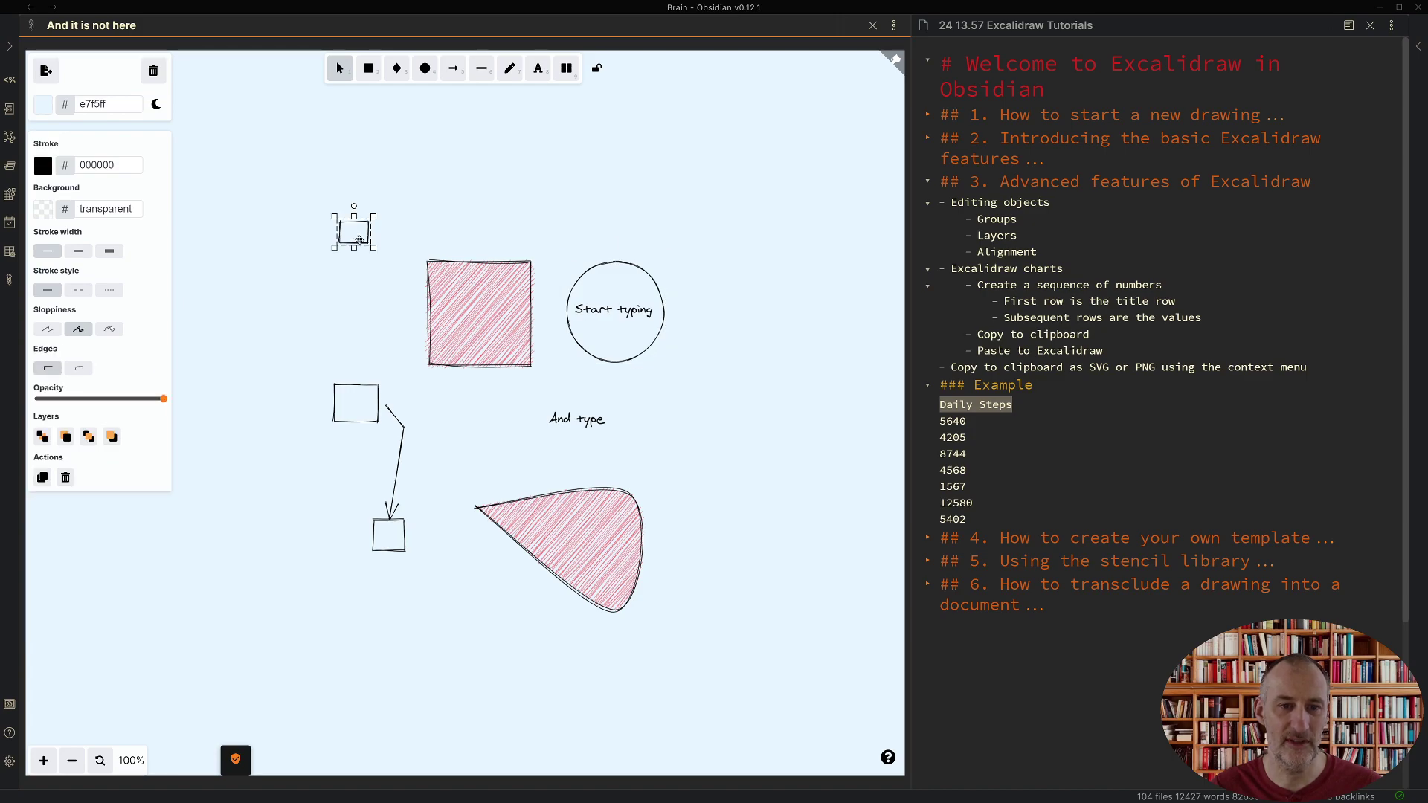
{"action": "left_click", "coordinate": [40, 215]}
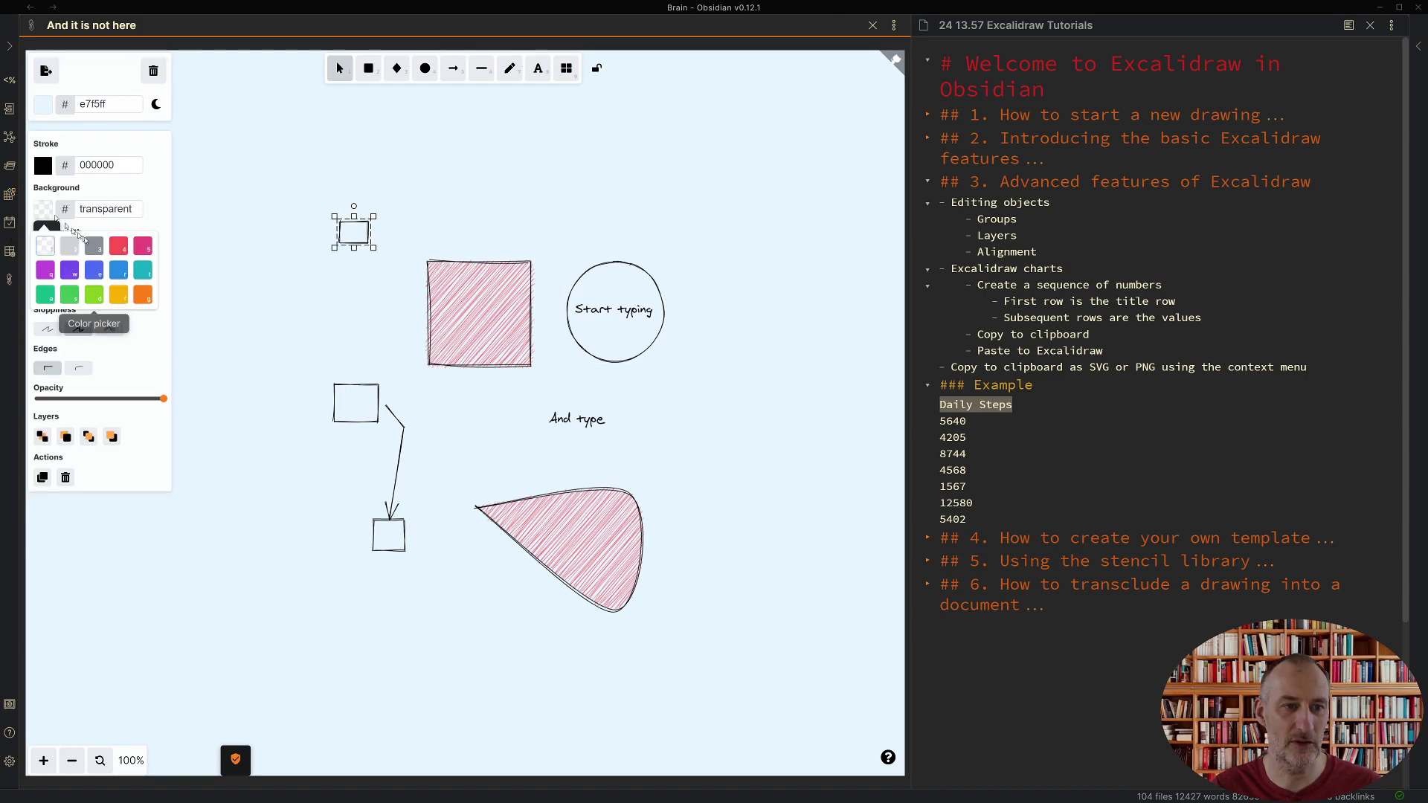
{"action": "left_click", "coordinate": [118, 245]}
{"action": "left_click", "coordinate": [236, 282]}
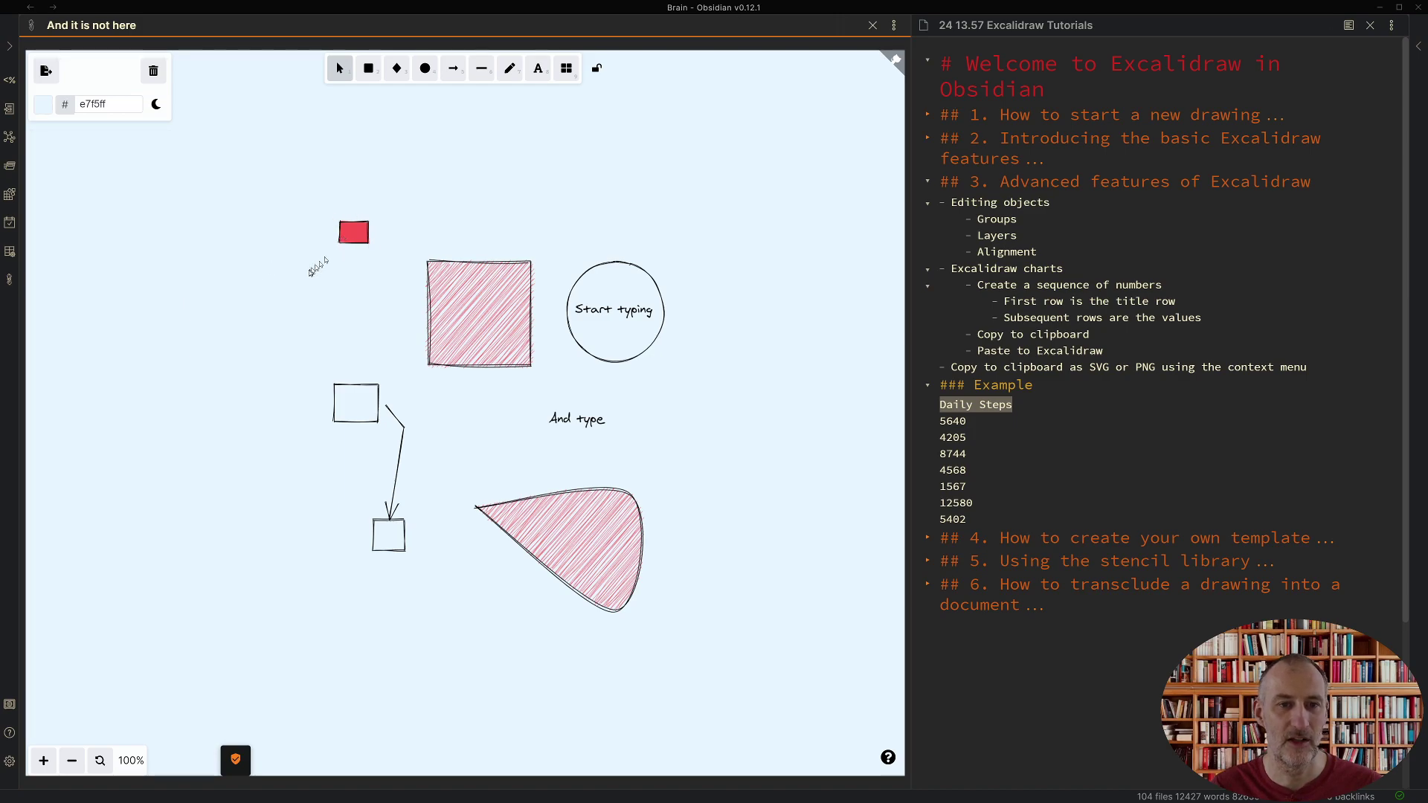
- Place the red rectangle on the hatched square's top-left corner and bring it to front
{"action": "left_click_drag", "start_coordinate": [348, 233], "coordinate": [420, 262]}
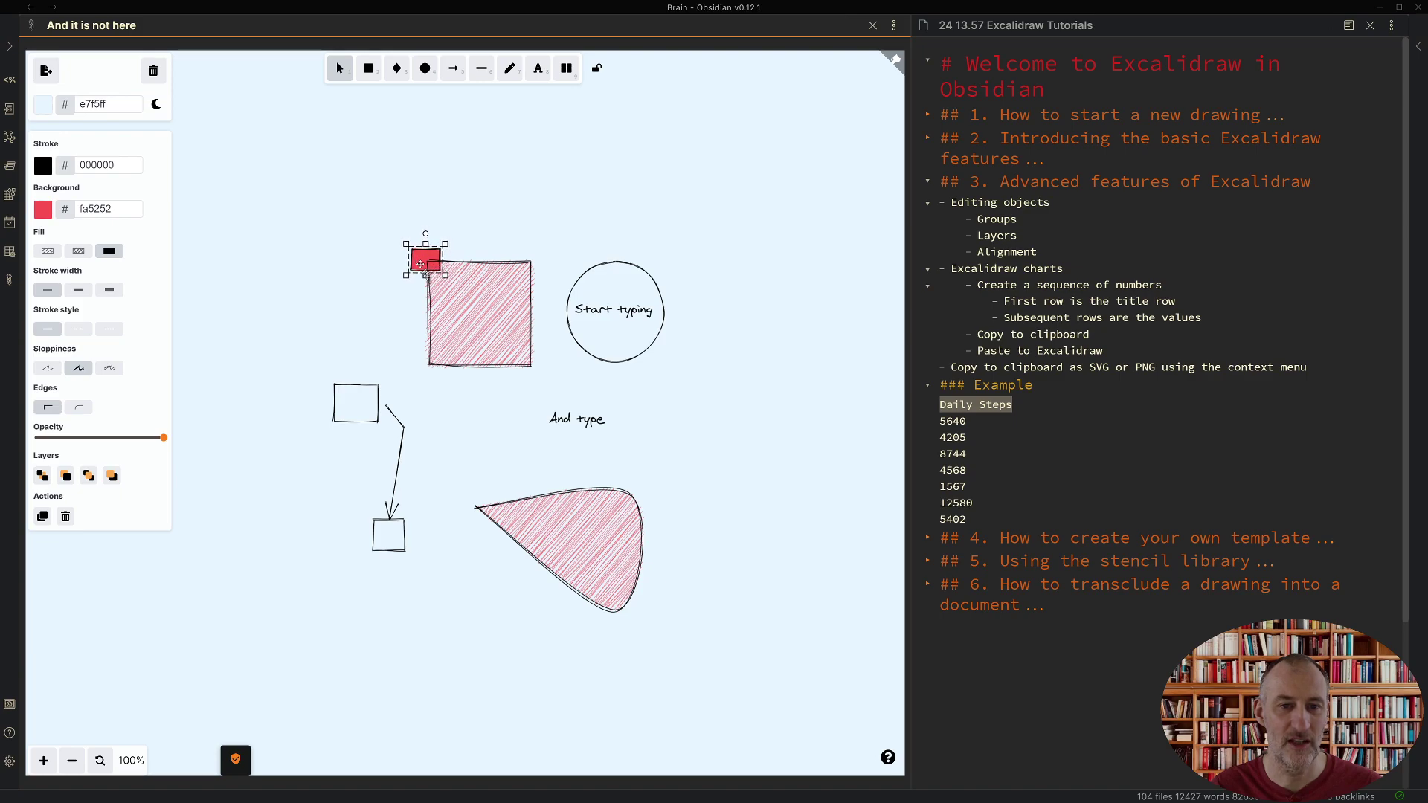
{"action": "left_click", "coordinate": [88, 476]}
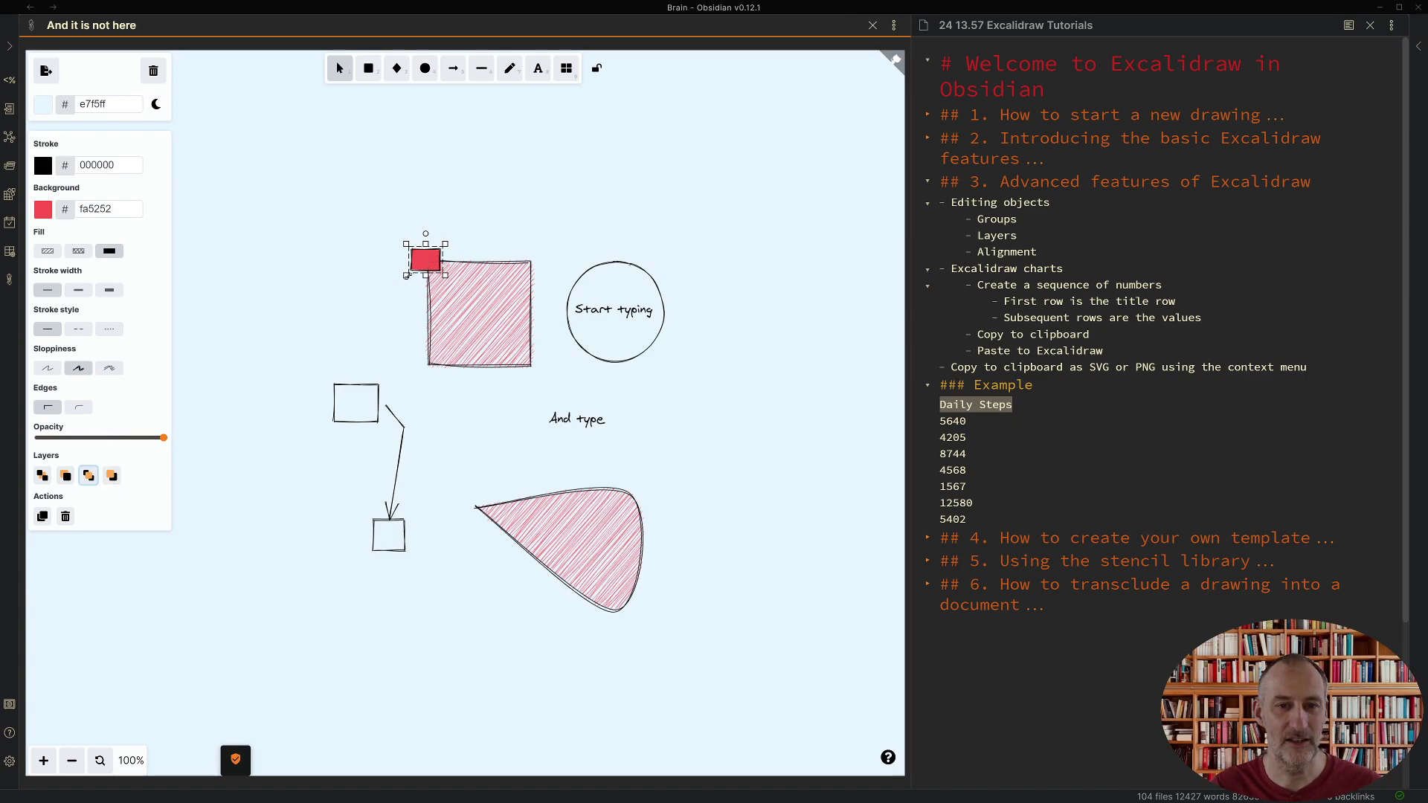
{"action": "left_click", "coordinate": [401, 300]}
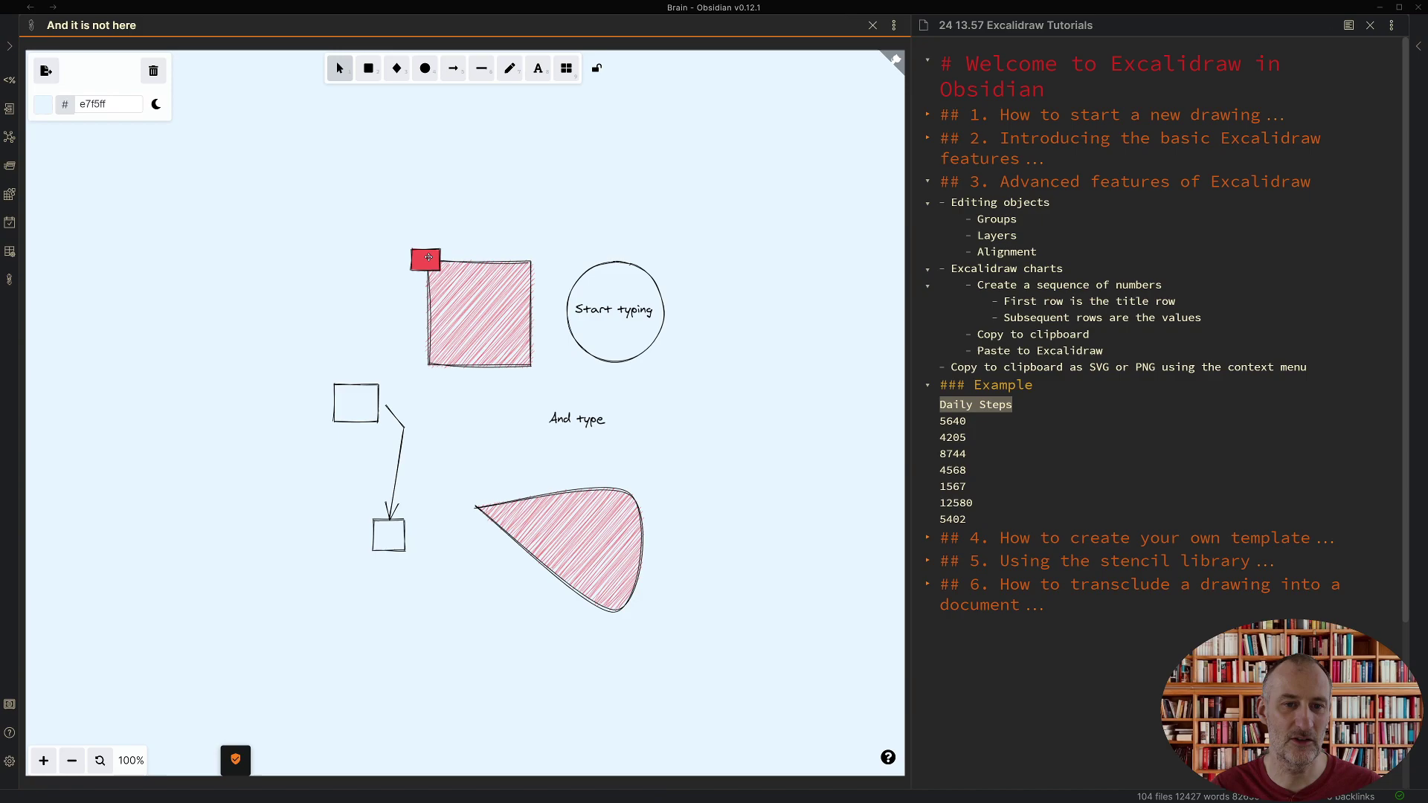
- Distribute the red rectangle, hatched square and circle horizontally, then align bottom and centre vertically
{"action": "left_click_drag", "start_coordinate": [429, 257], "coordinate": [321, 240]}
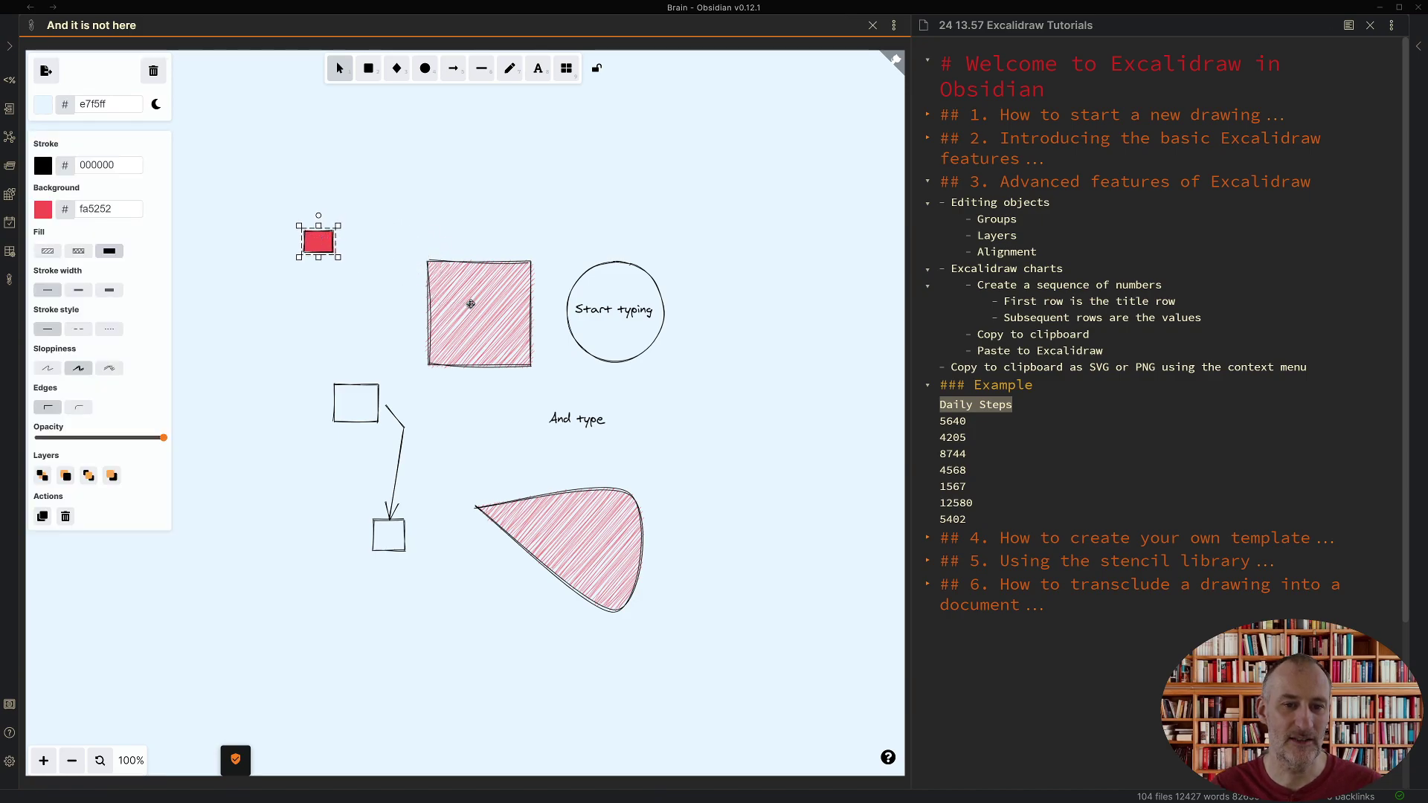
{"action": "left_click", "coordinate": [450, 285], "text": "shift"}
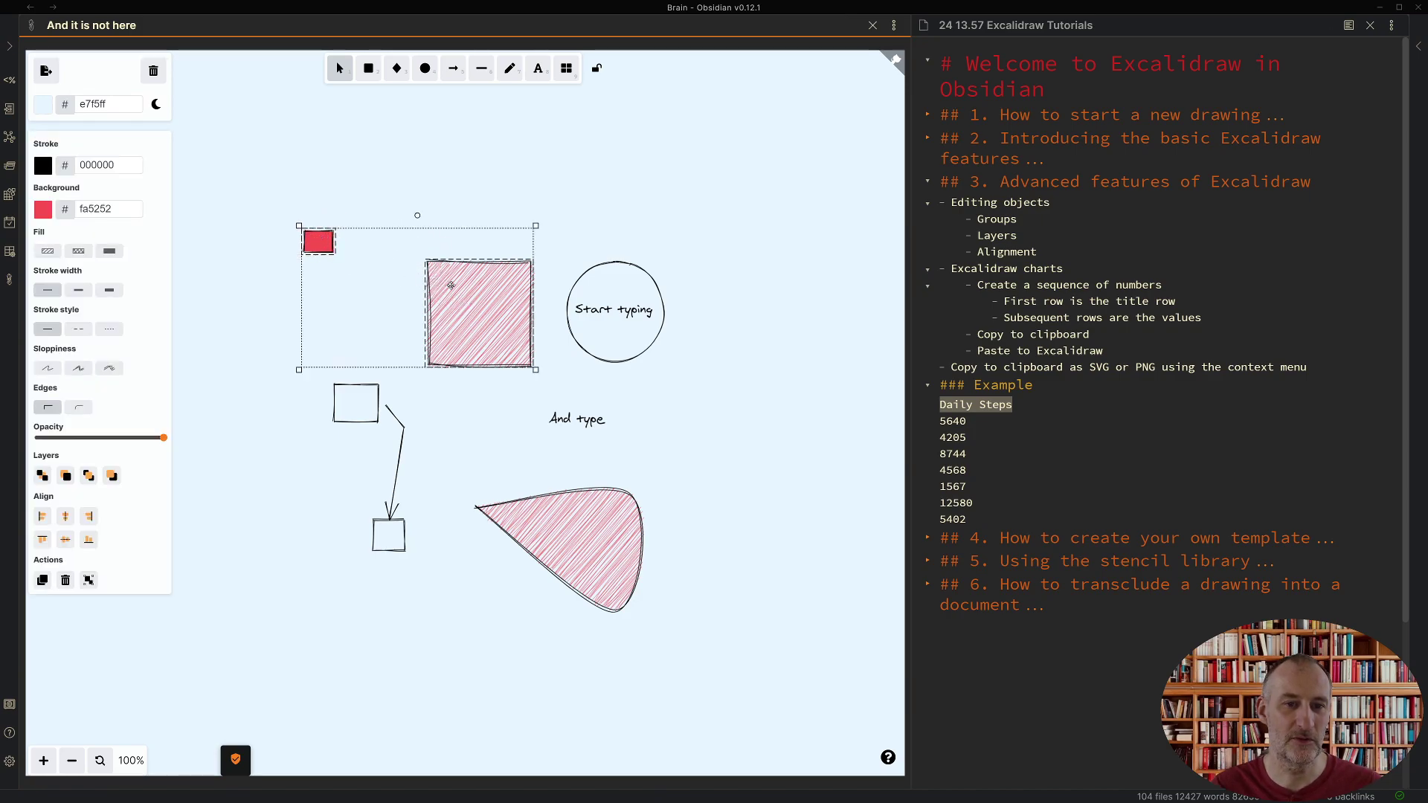
{"action": "left_click", "coordinate": [592, 321], "text": "shift"}
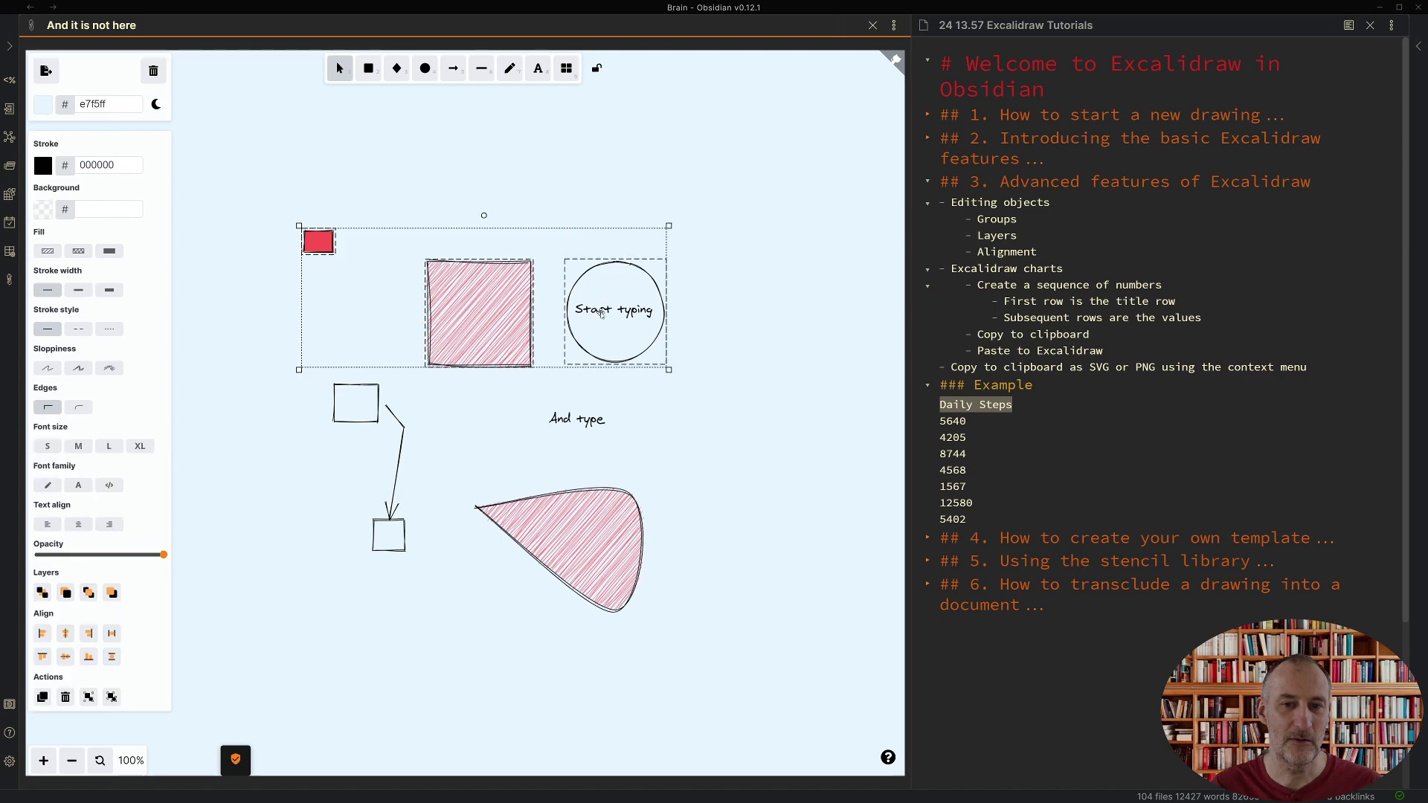
{"action": "left_click", "coordinate": [112, 634]}
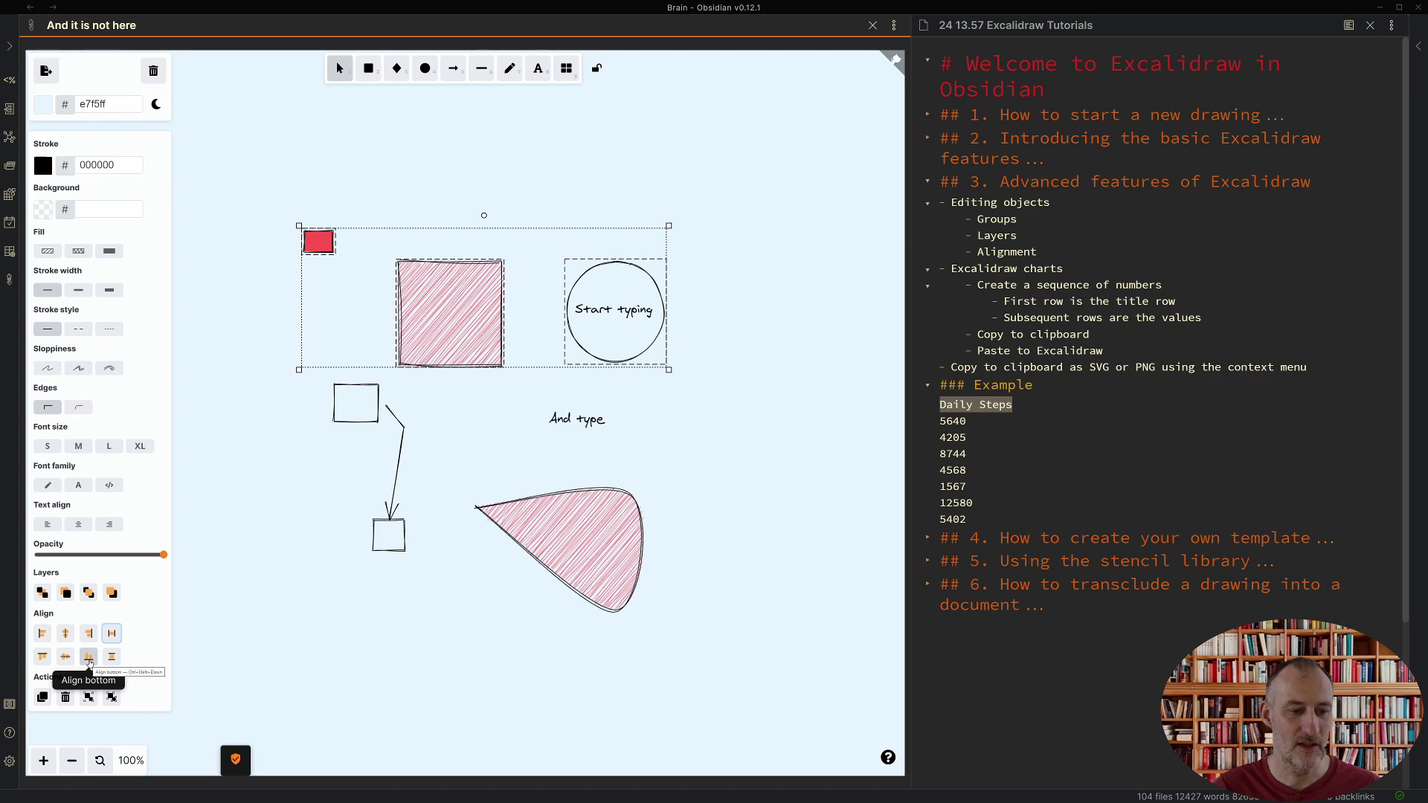
{"action": "left_click", "coordinate": [89, 658]}
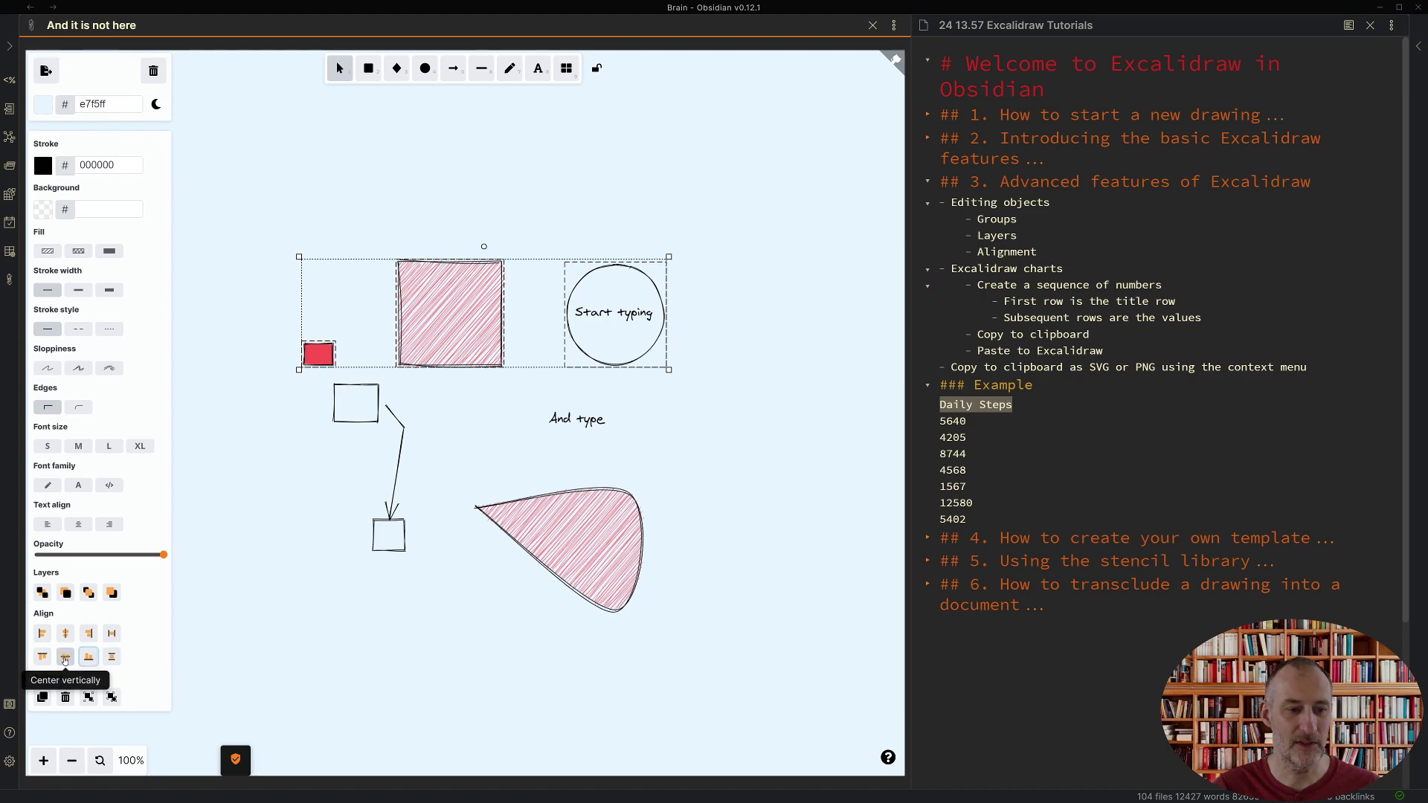
{"action": "left_click", "coordinate": [65, 657]}
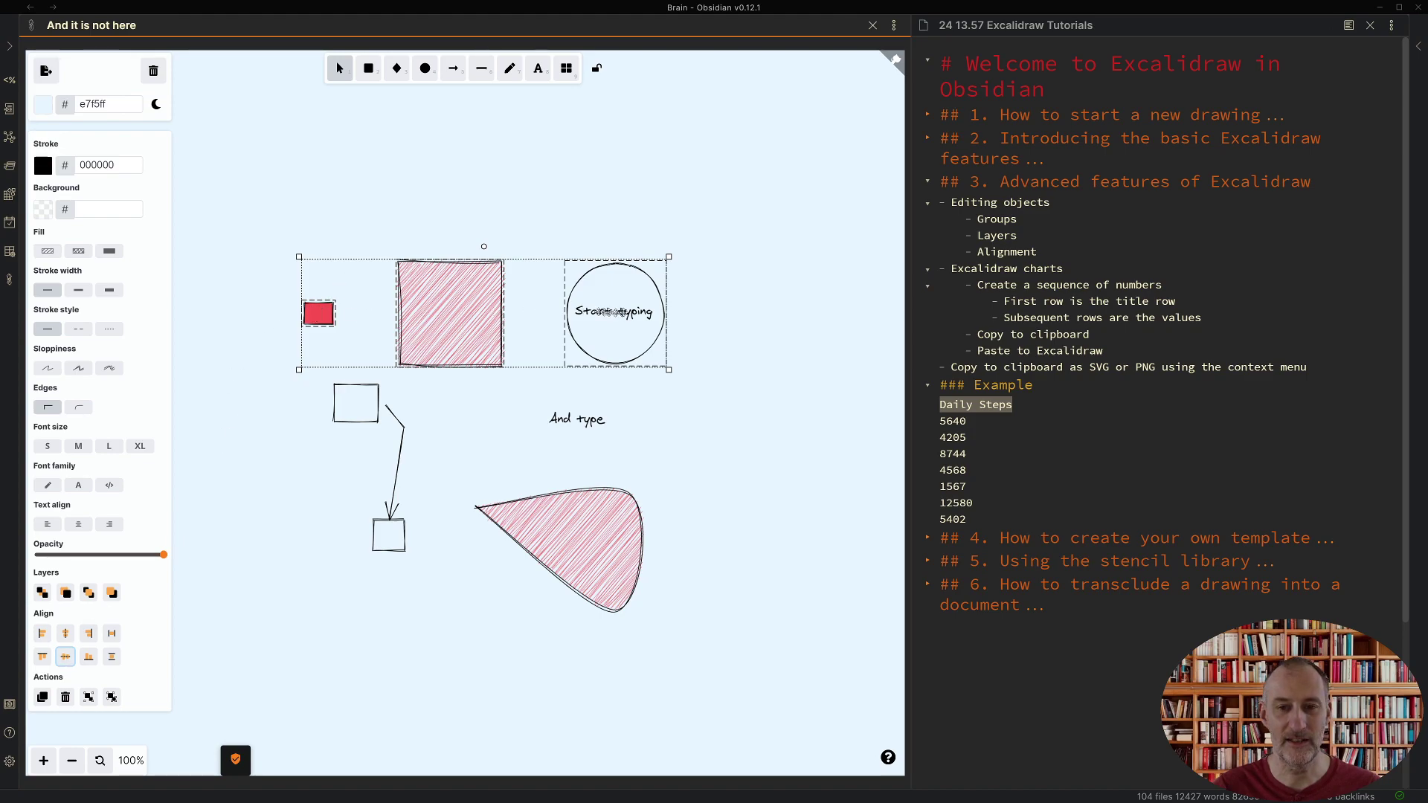
{"action": "left_click", "coordinate": [725, 325]}
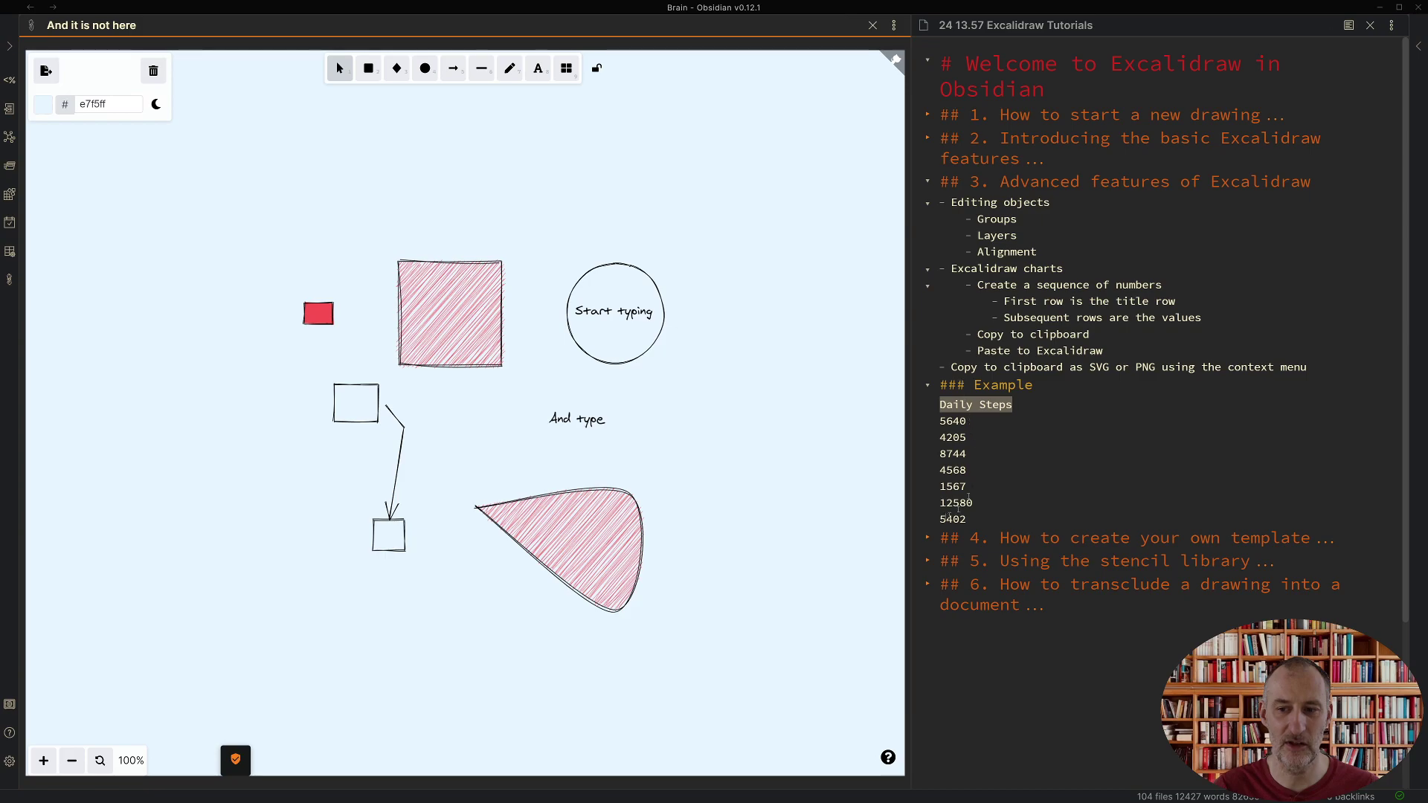
- Select the Daily Steps title and all its step values in the note
{"action": "left_click", "coordinate": [954, 415]}
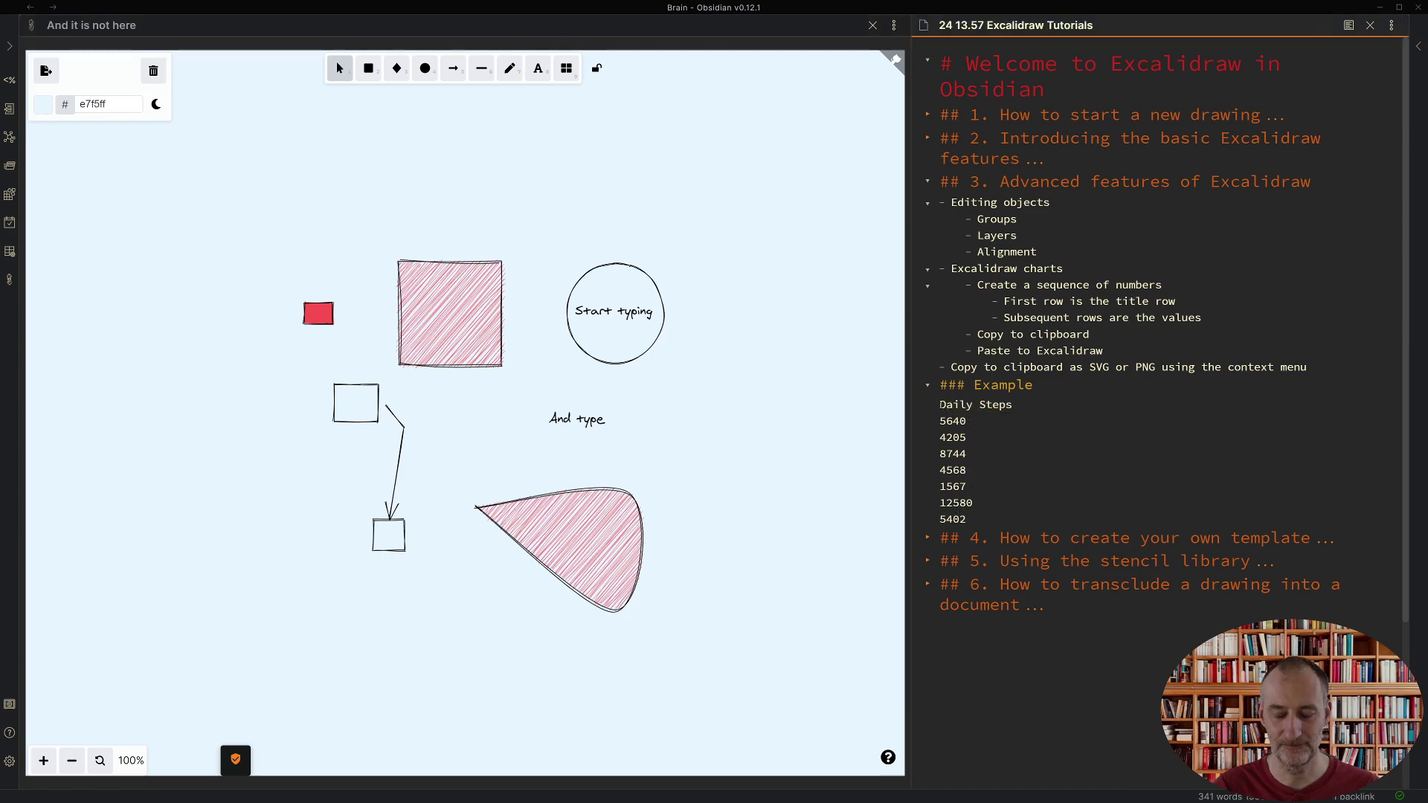
{"action": "left_click_drag", "start_coordinate": [936, 404], "coordinate": [1001, 402]}
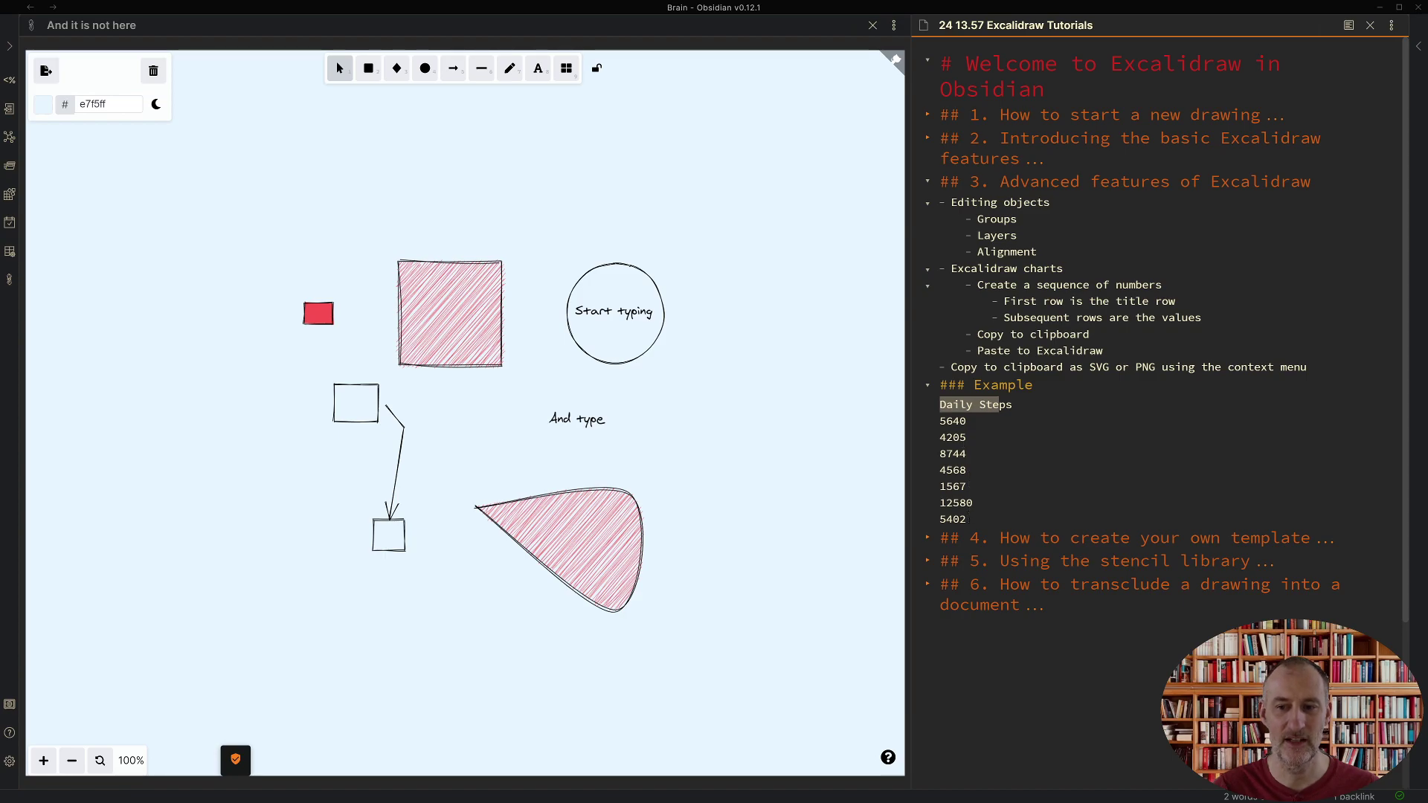
{"action": "left_click_drag", "start_coordinate": [967, 519], "coordinate": [940, 404]}
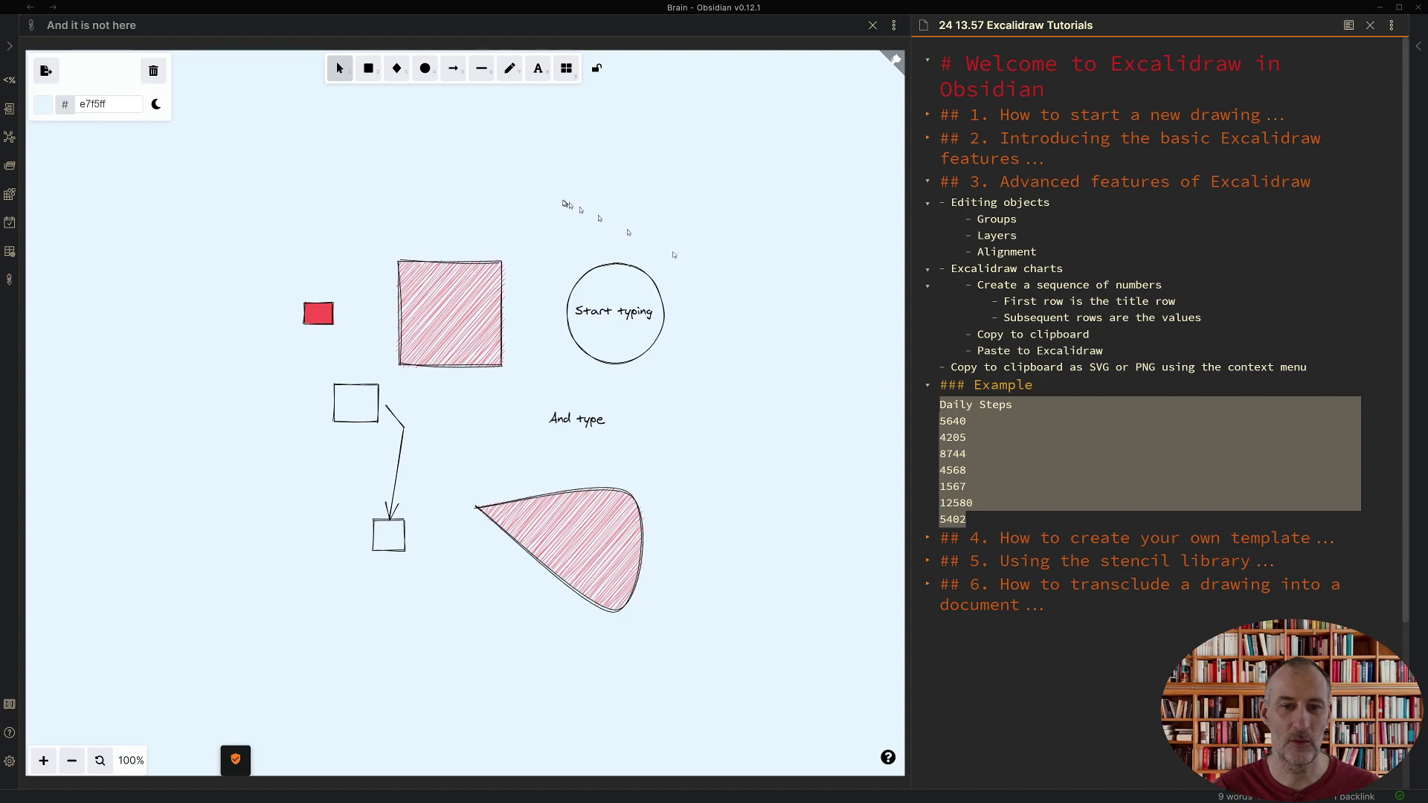
- Paste the step data into the canvas as a bar chart and move it top-left
{"action": "left_click", "coordinate": [464, 203]}
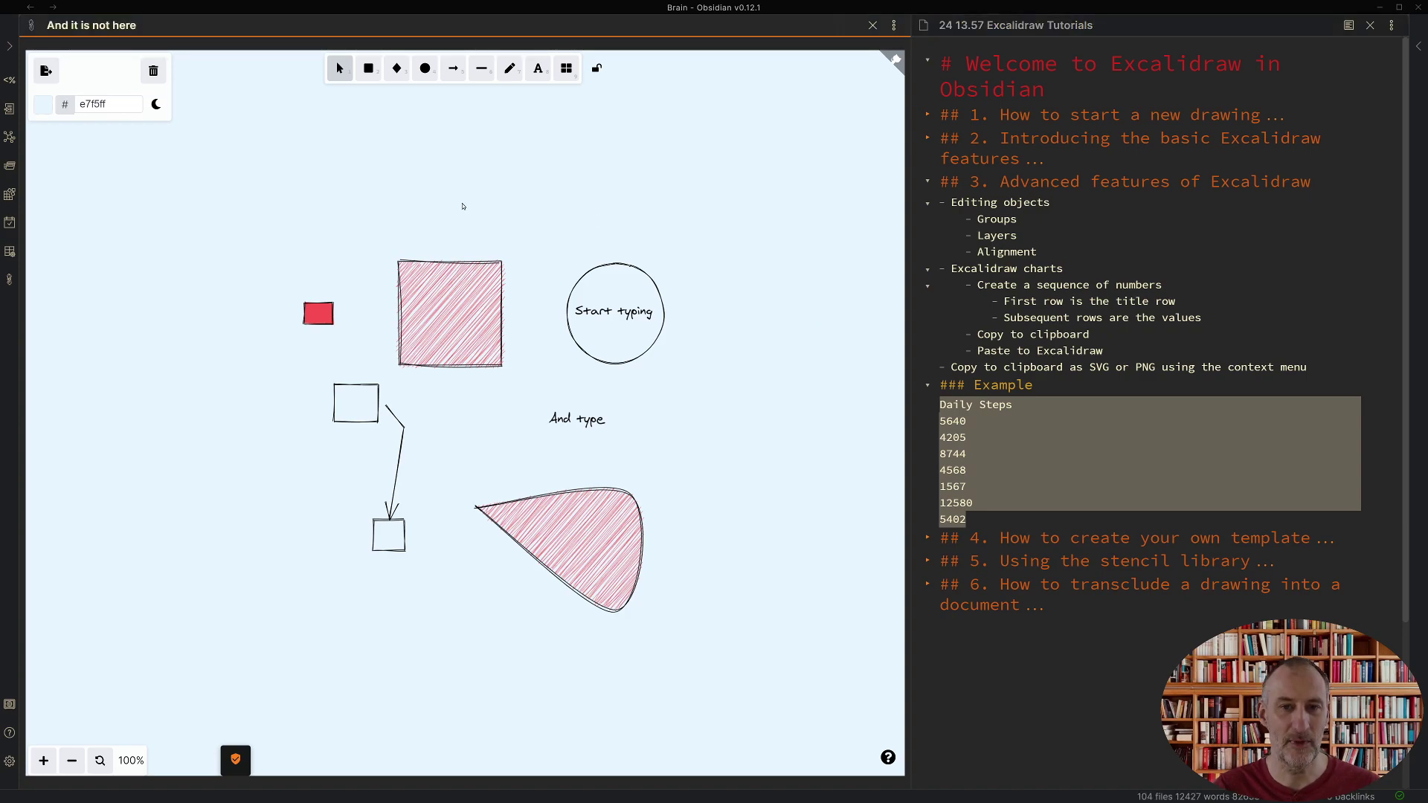
{"action": "key", "text": "ctrl+v"}
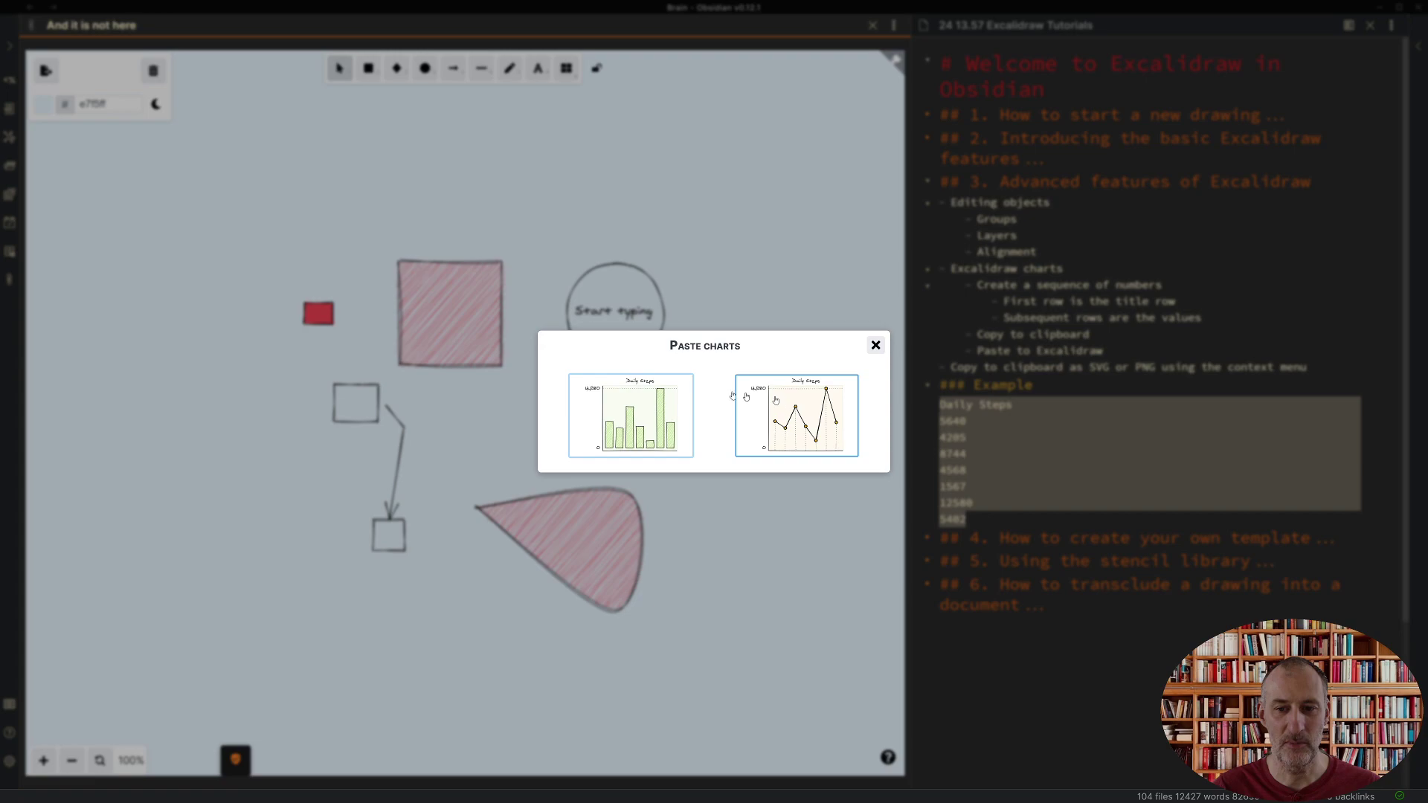
{"action": "left_click", "coordinate": [629, 418]}
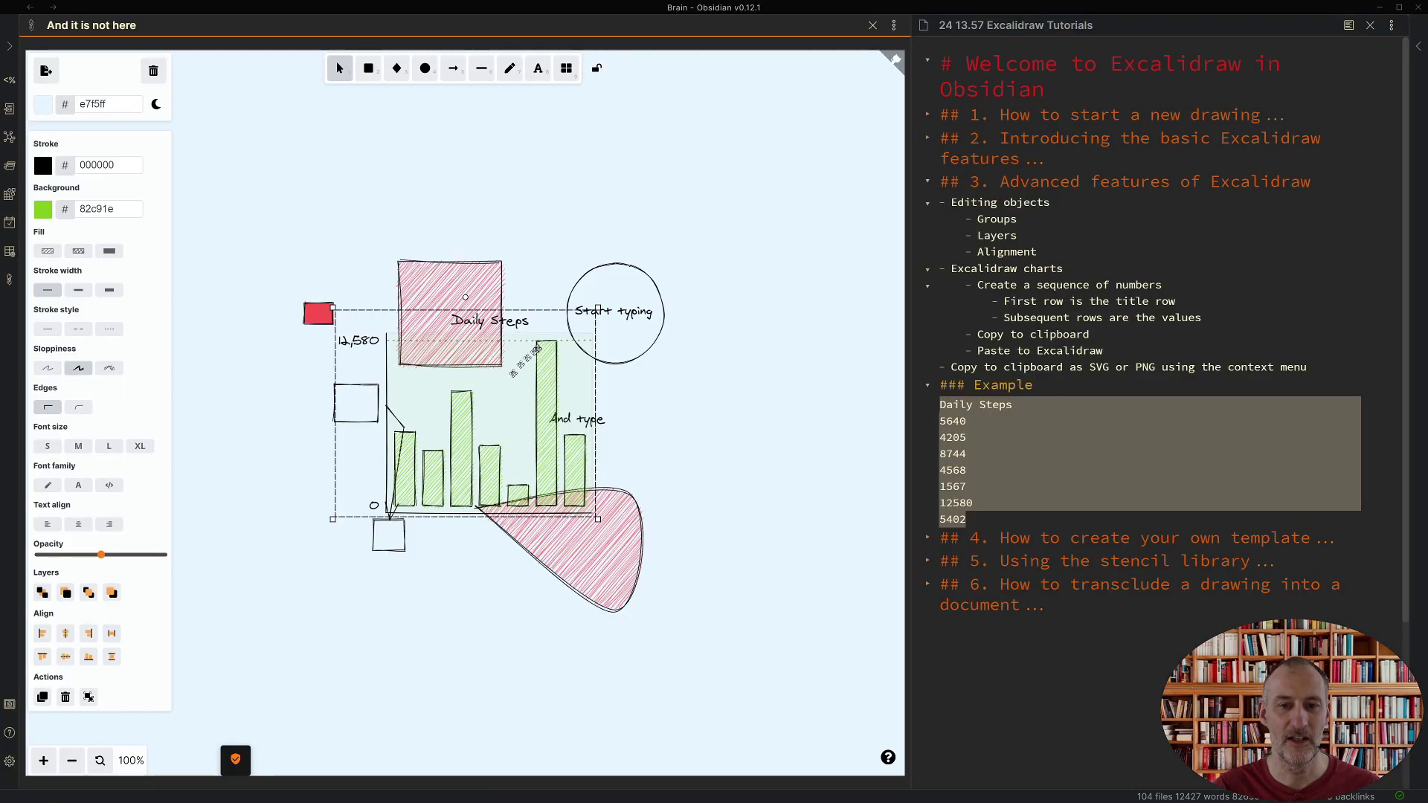
{"action": "left_click_drag", "start_coordinate": [498, 391], "coordinate": [256, 164]}
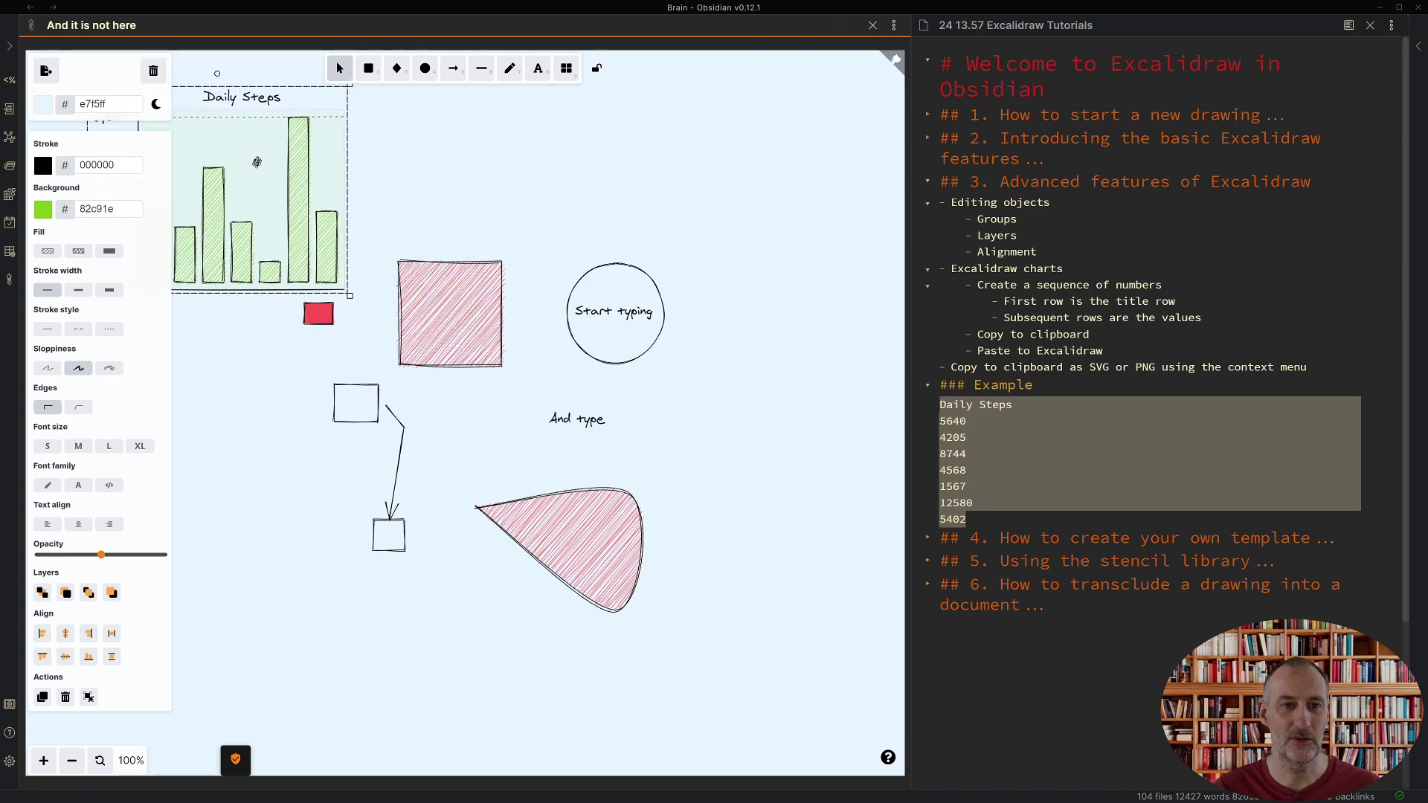
{"action": "left_click", "coordinate": [249, 434]}
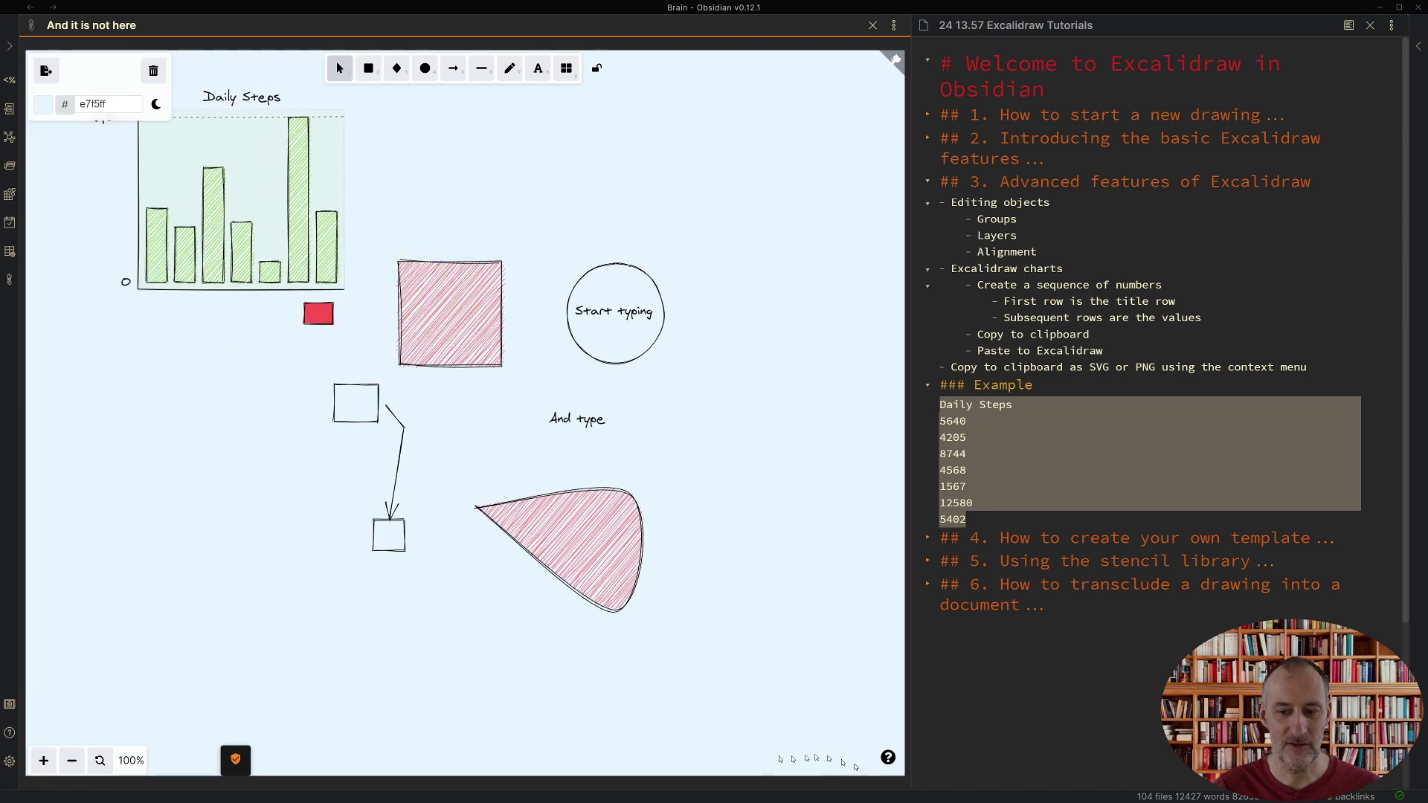
- Look up 'Zoom to fit all elements' in the shortcuts help, then zoom to fit with Shift+1
{"action": "left_click", "coordinate": [888, 759]}
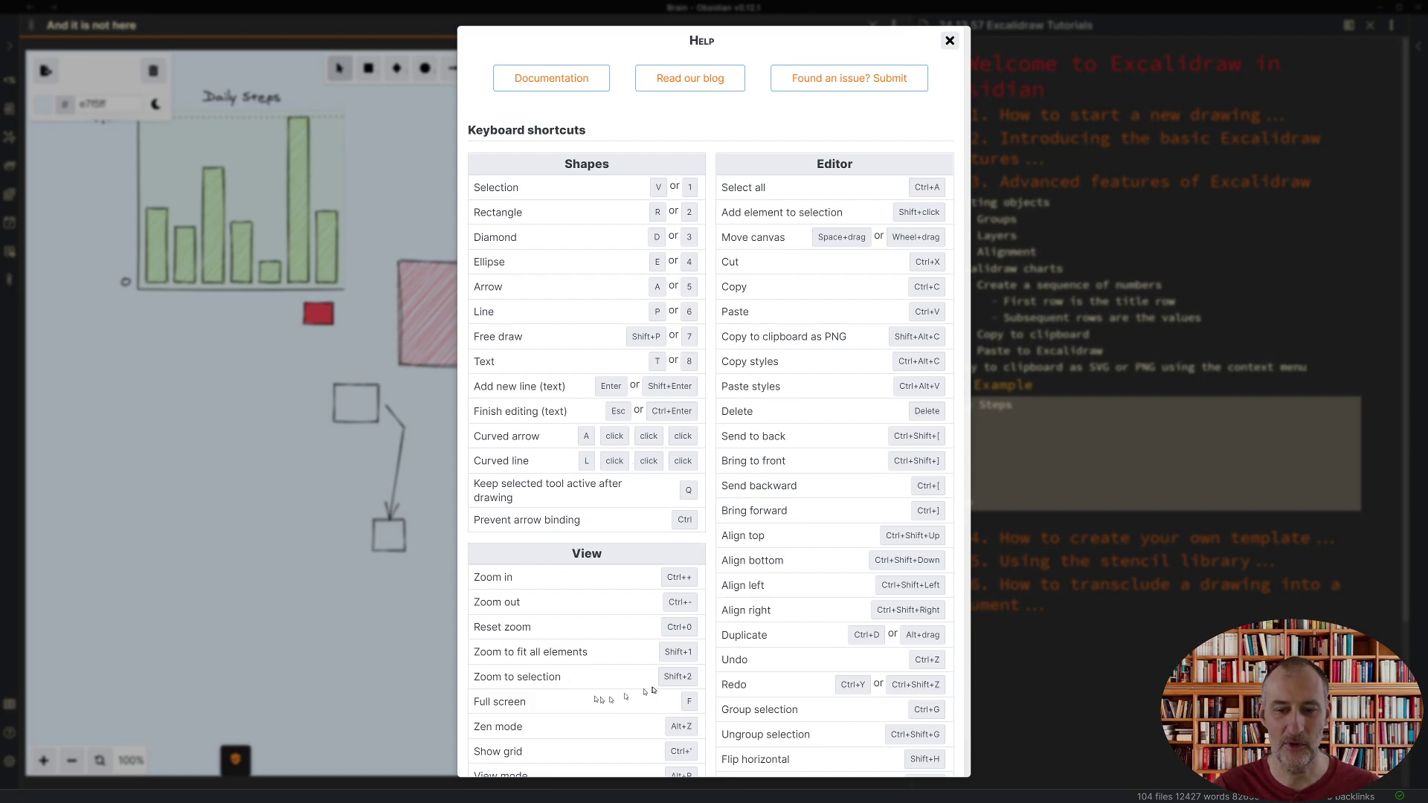
{"action": "left_click_drag", "start_coordinate": [487, 652], "coordinate": [591, 653]}
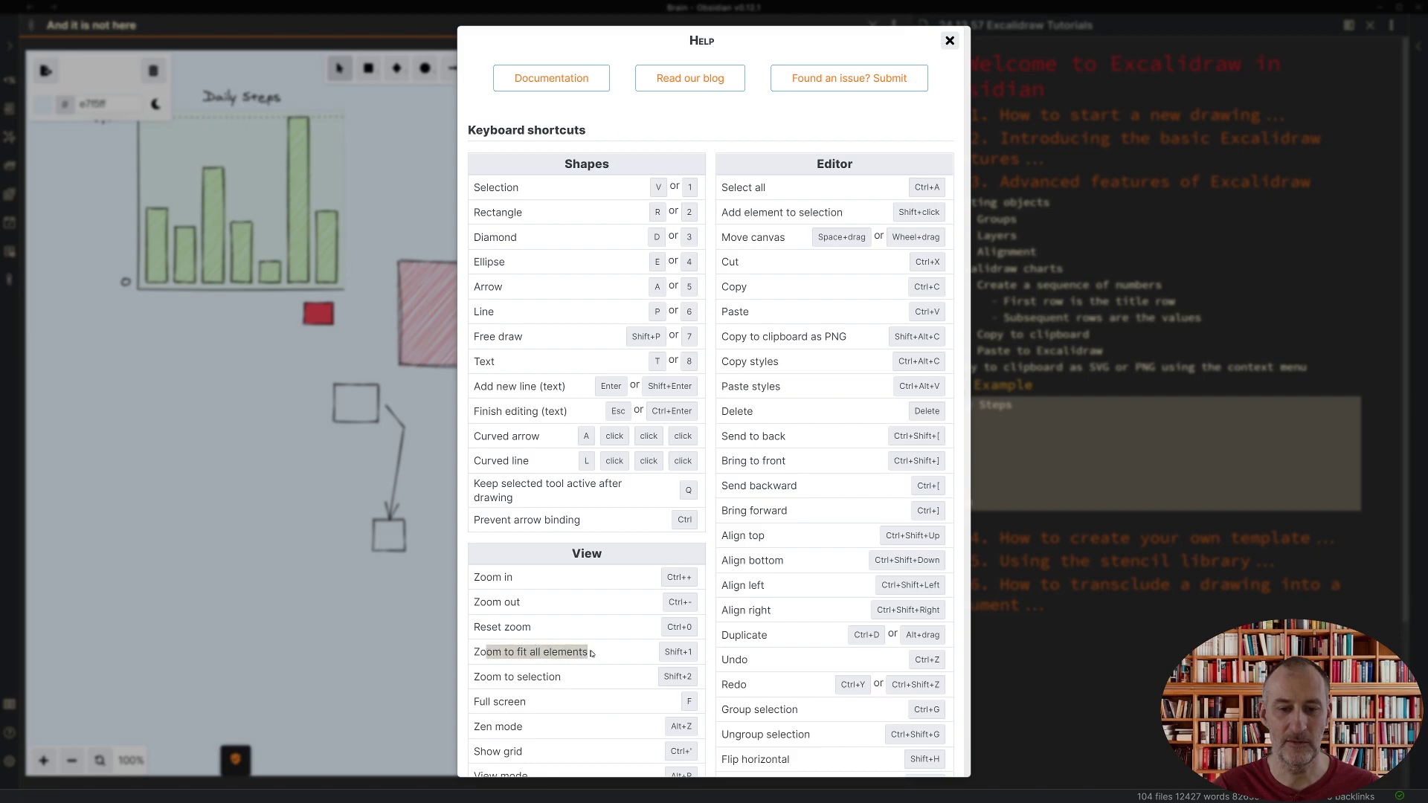
{"action": "left_click", "coordinate": [371, 645]}
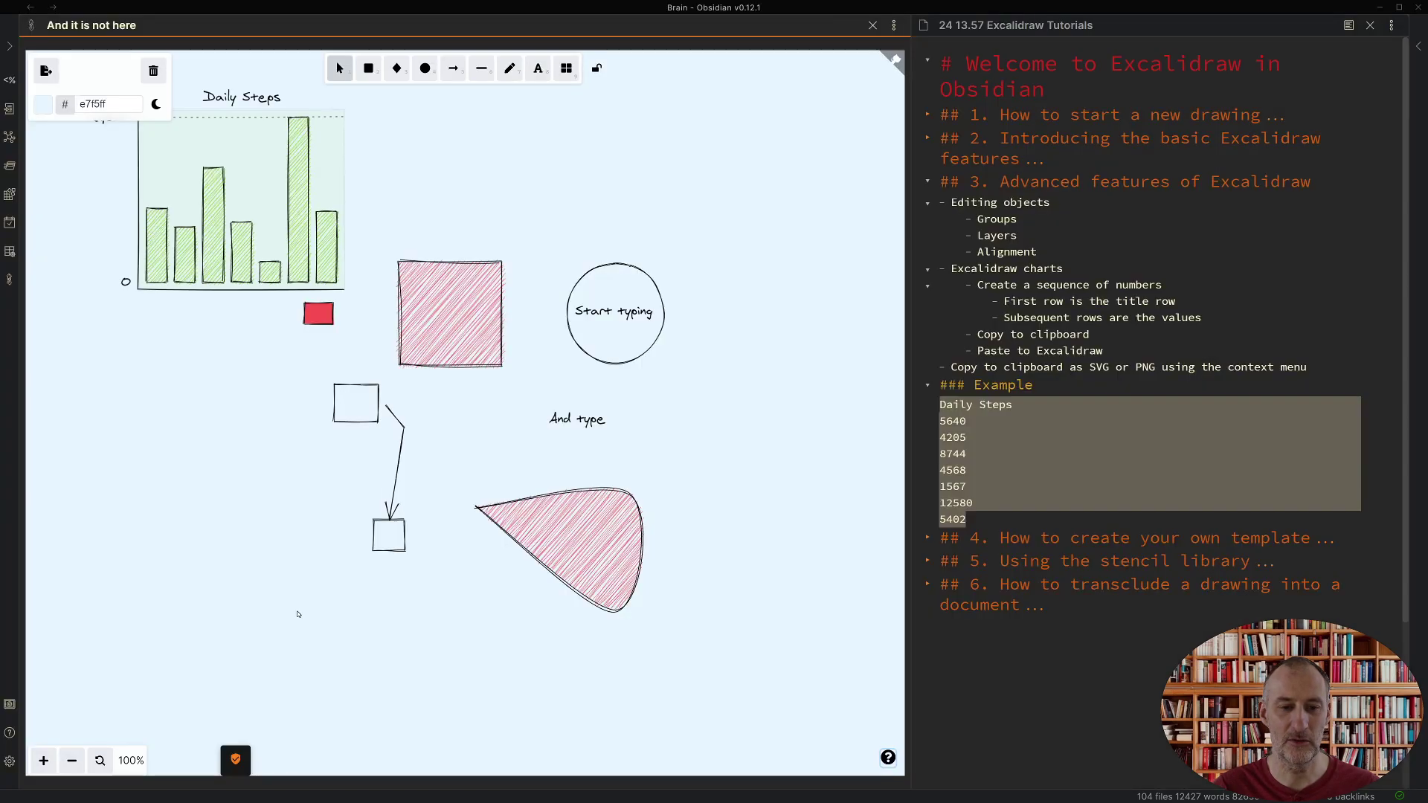
{"action": "key", "text": "shift+1"}
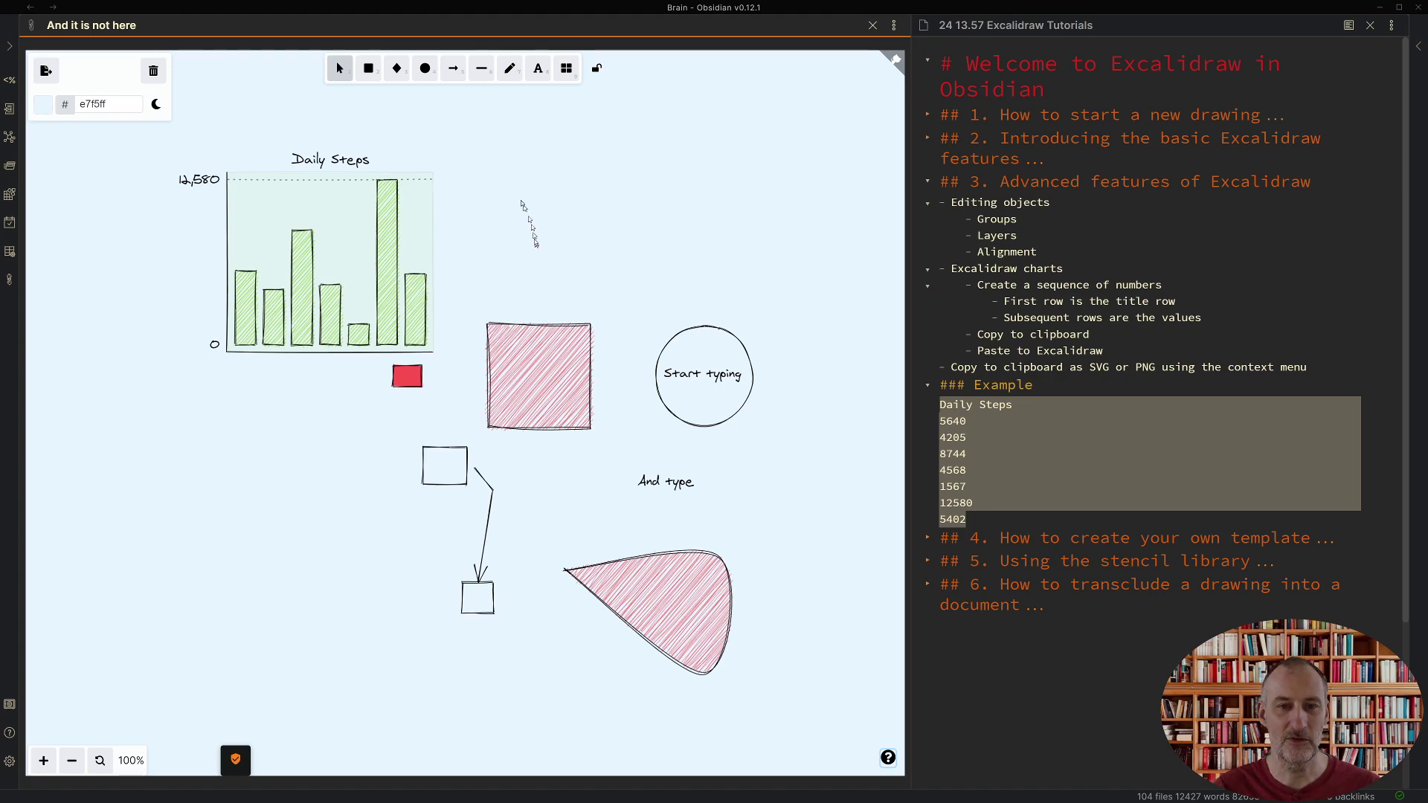
- Use the canvas context menu's 'Copy to clipboard as SVG' option on the whole drawing
{"action": "right_click", "coordinate": [509, 179]}
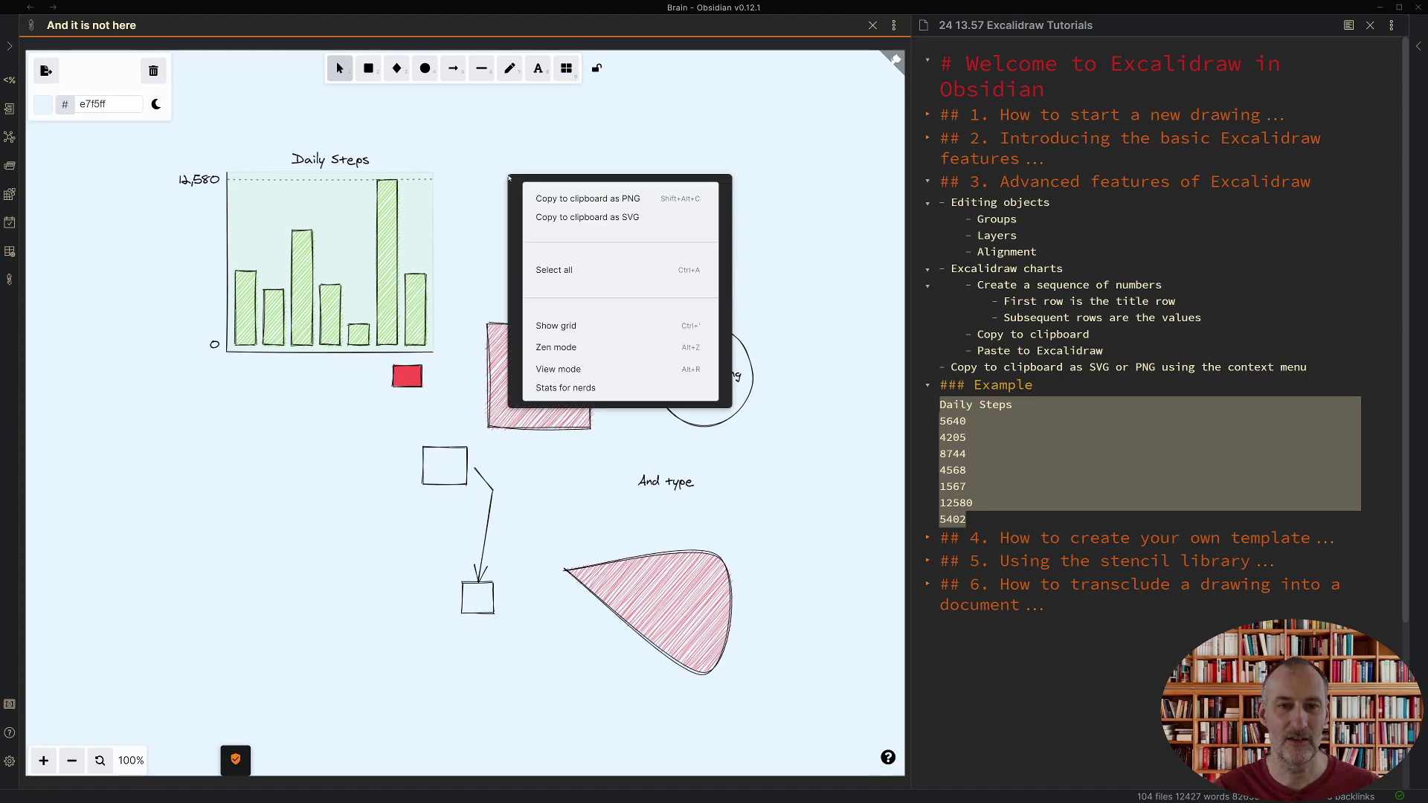
{"action": "left_click", "coordinate": [600, 221]}
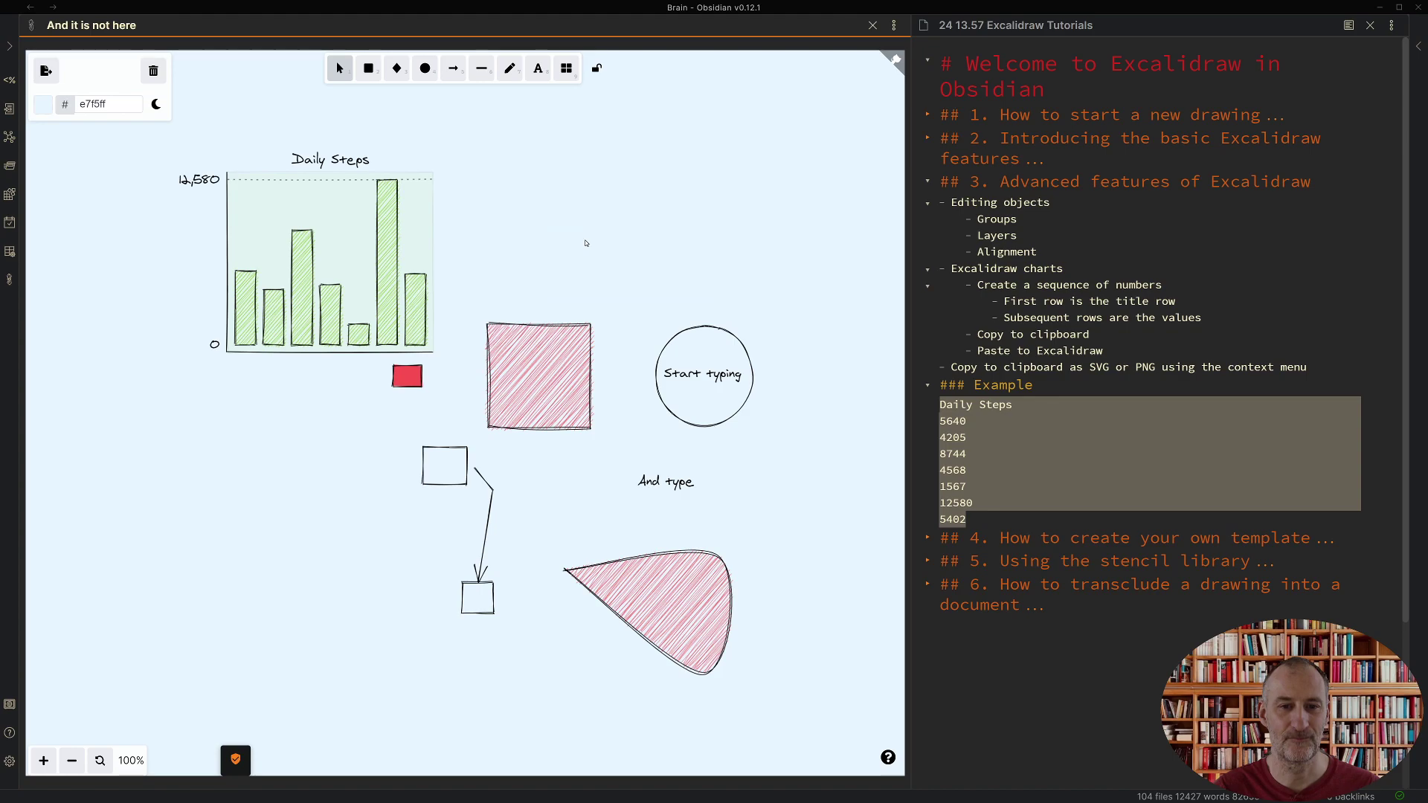